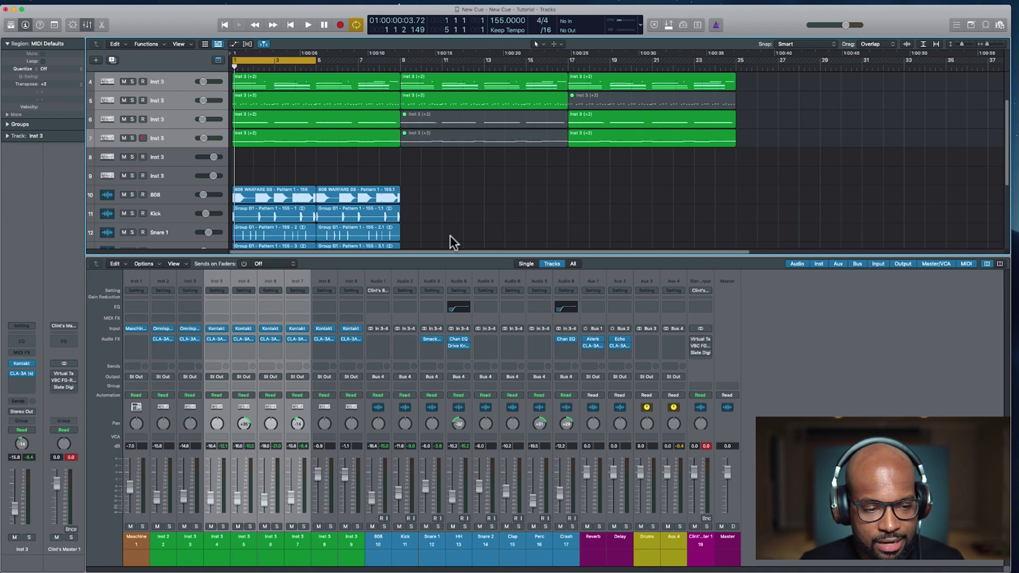
Audition the beat, mute instrument tracks 4–7, stop playback, and select the 808 channel strip
key(space)
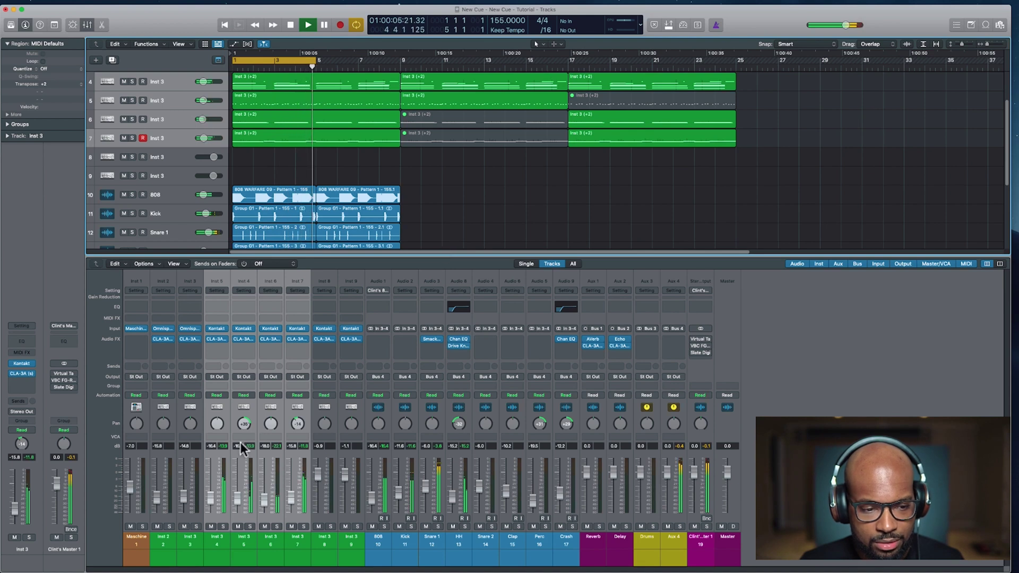
click(210, 526)
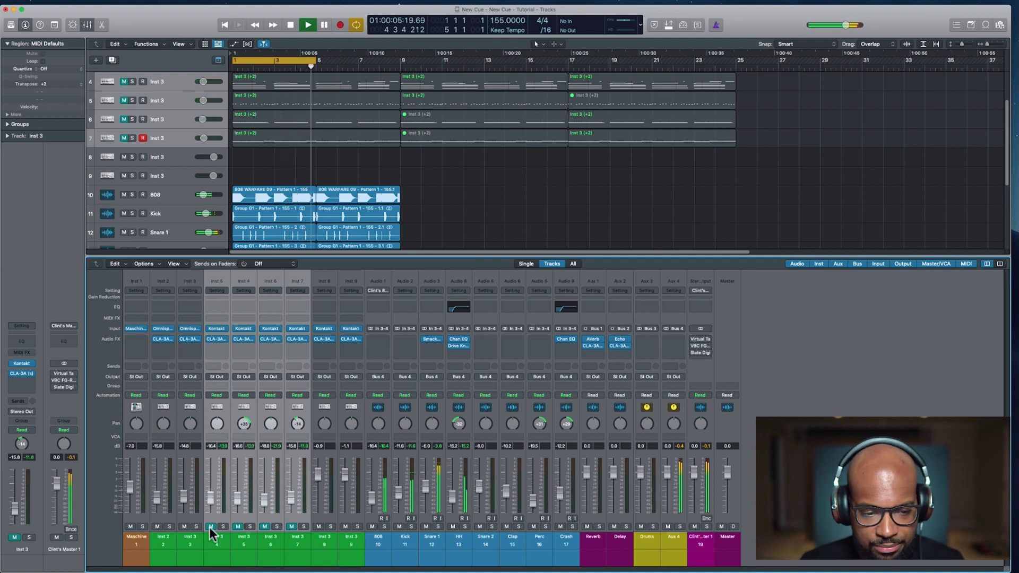
key(space)
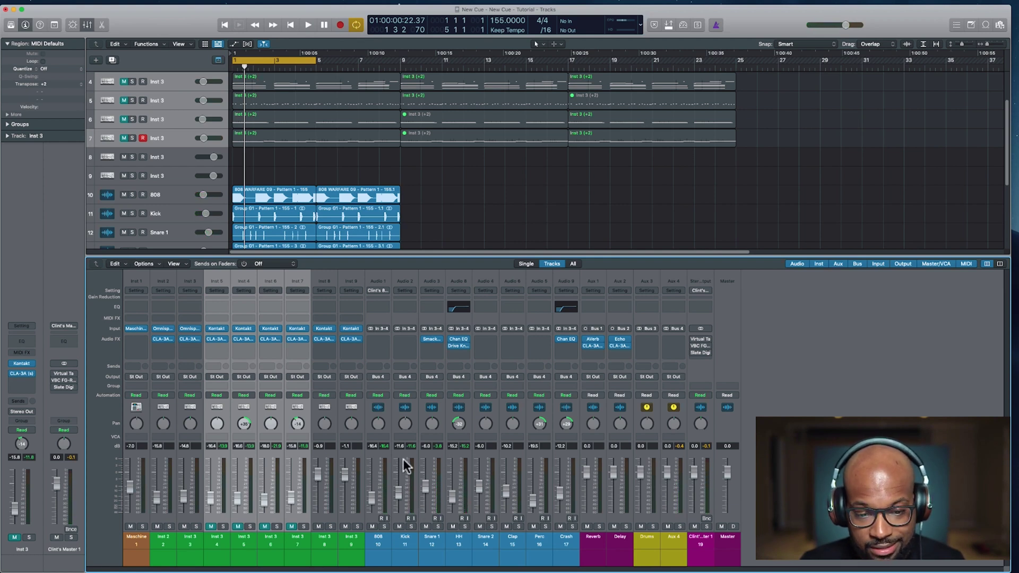
click(380, 456)
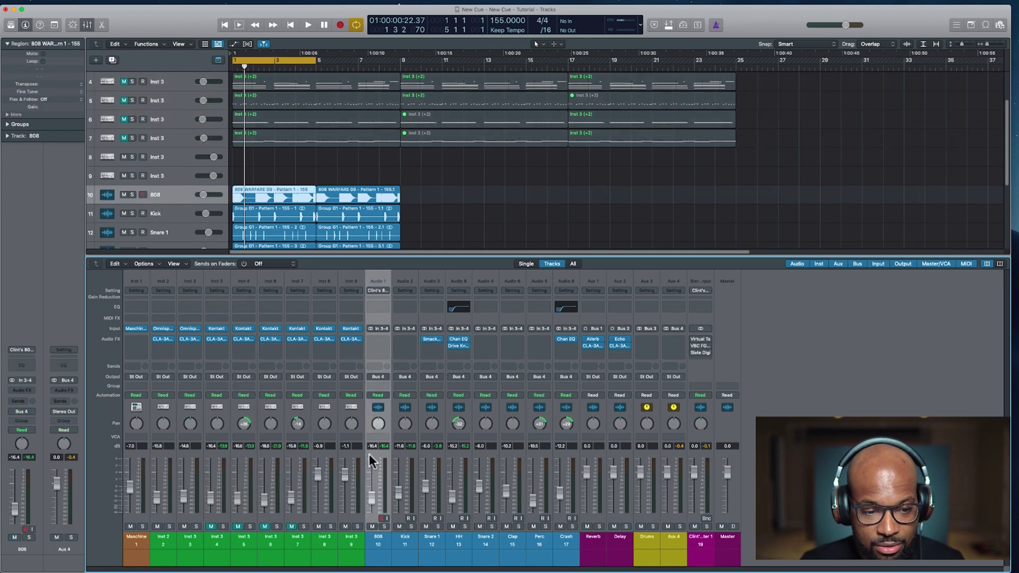
click(383, 339)
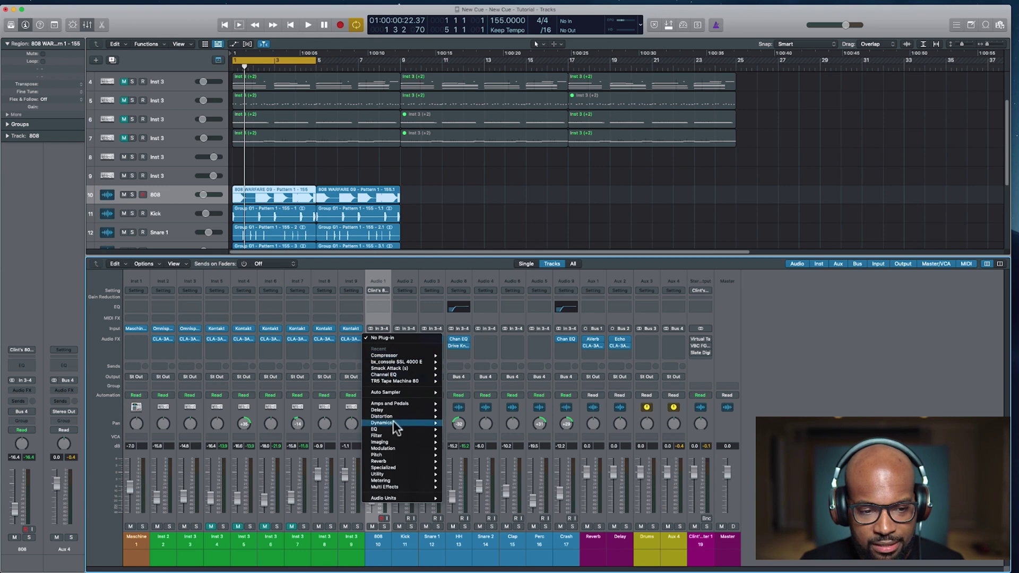
Insert a stereo Compressor on the 808 channel and switch it to the Classic VCA model
mouse_move(390, 422)
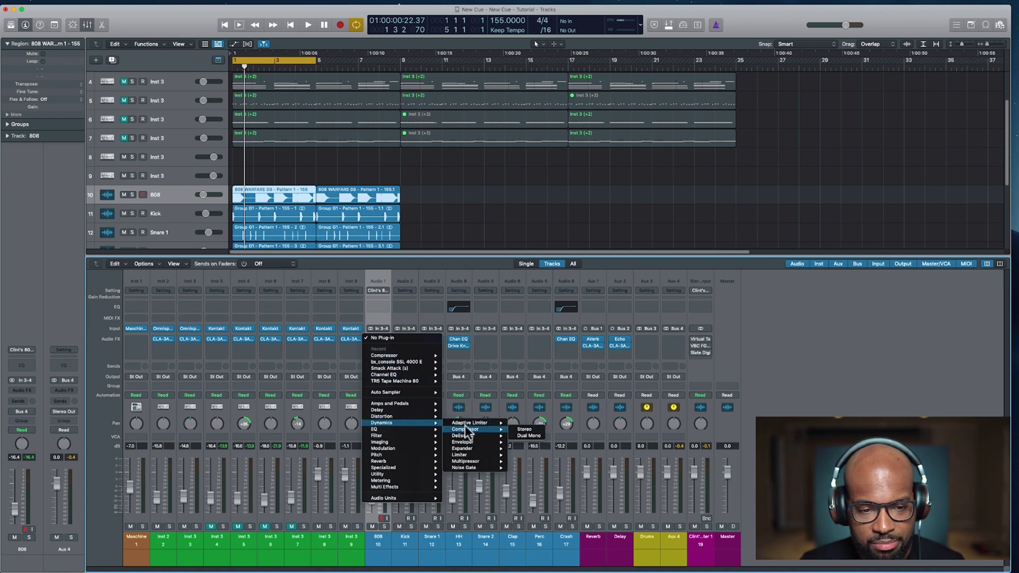
mouse_move(469, 431)
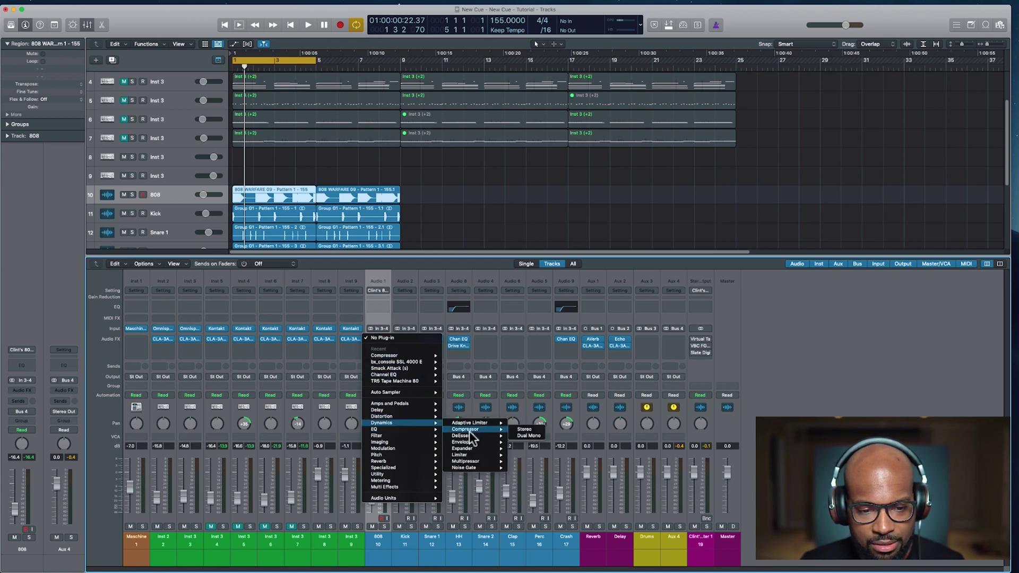
click(516, 430)
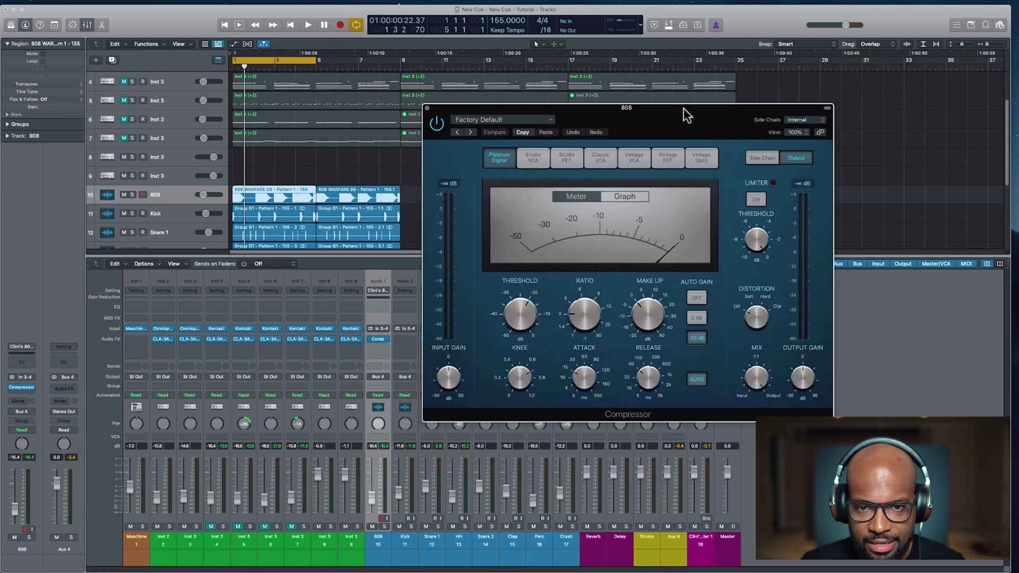
drag(683, 107, 674, 115)
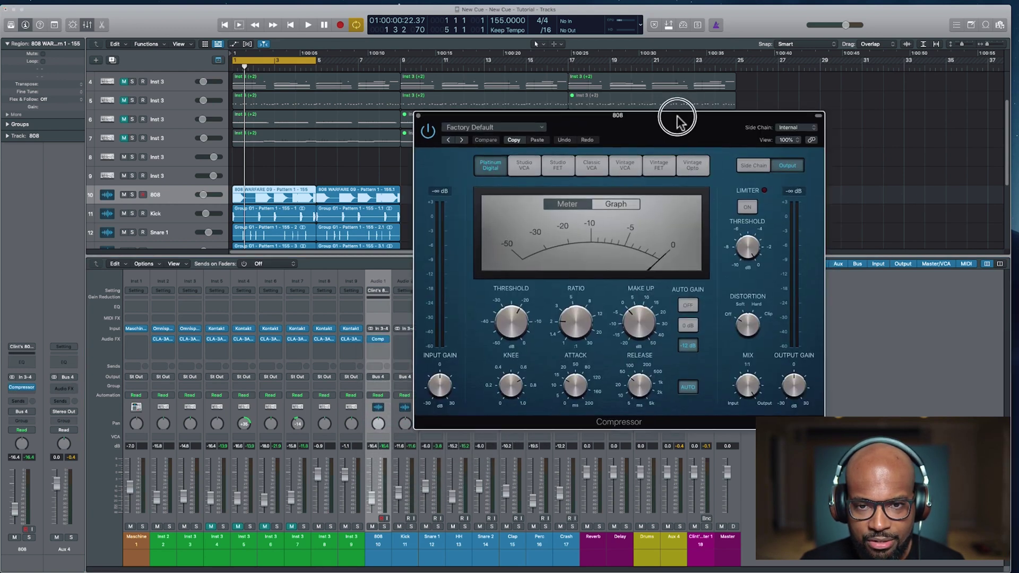
click(567, 168)
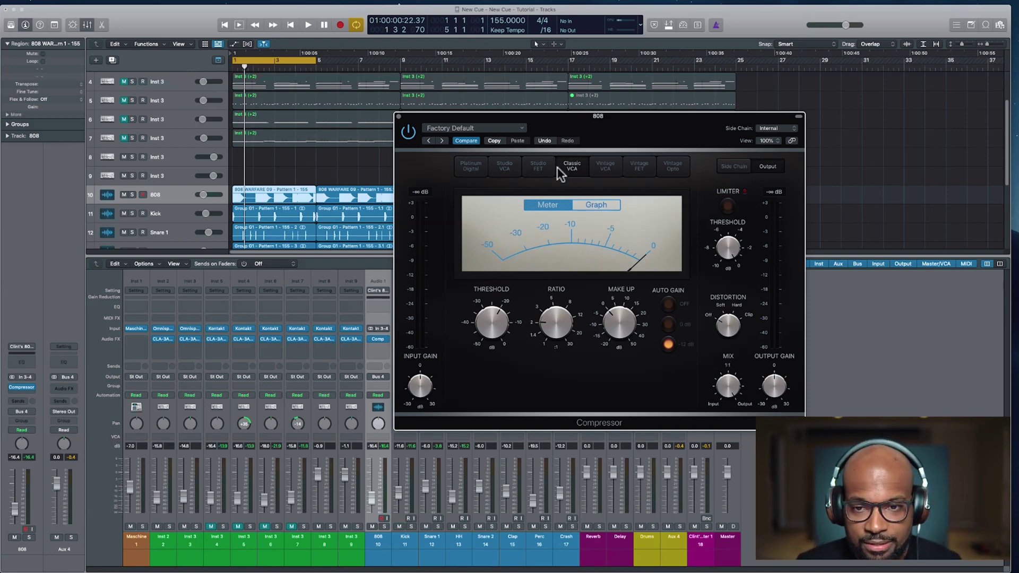
drag(710, 129, 713, 130)
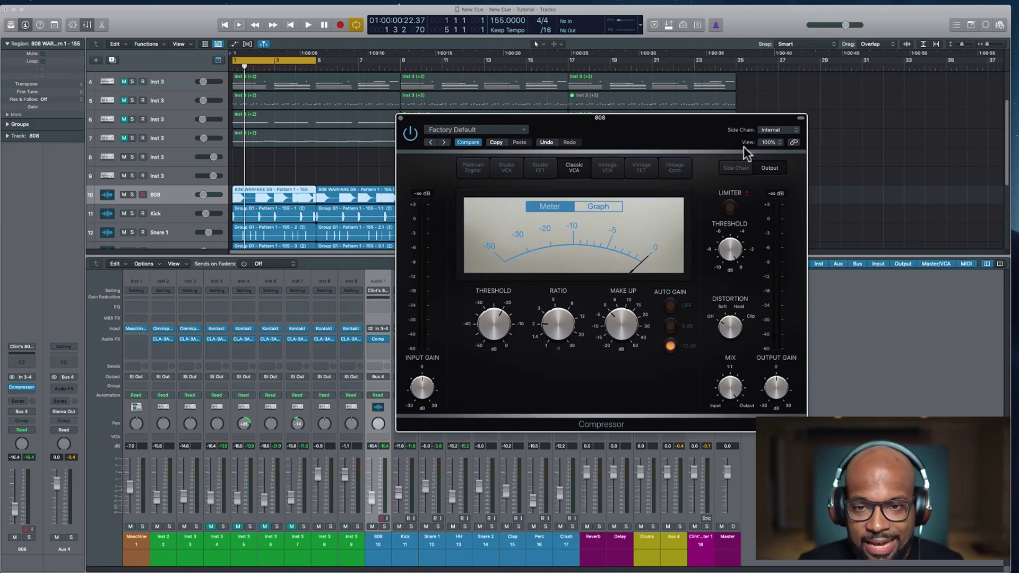
drag(733, 127, 688, 133)
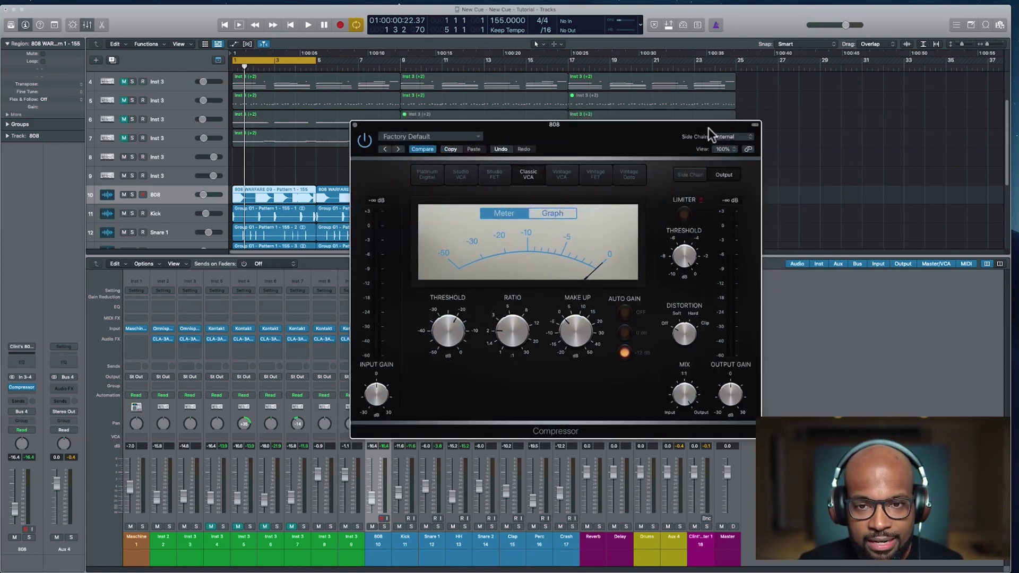
click(743, 139)
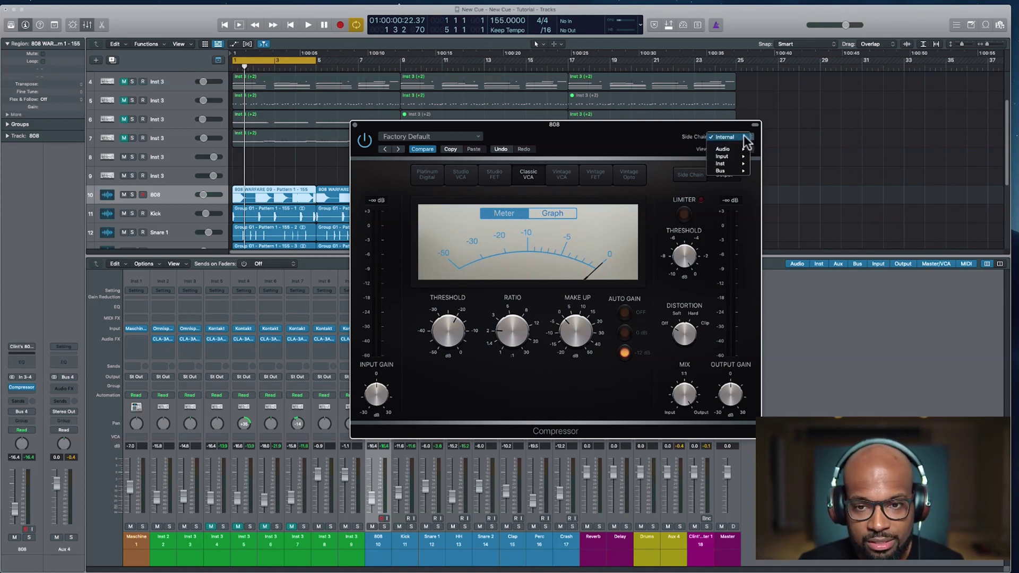
Key the 808 compressor's side chain from Kick (Audio 2) and start playback
mouse_move(738, 148)
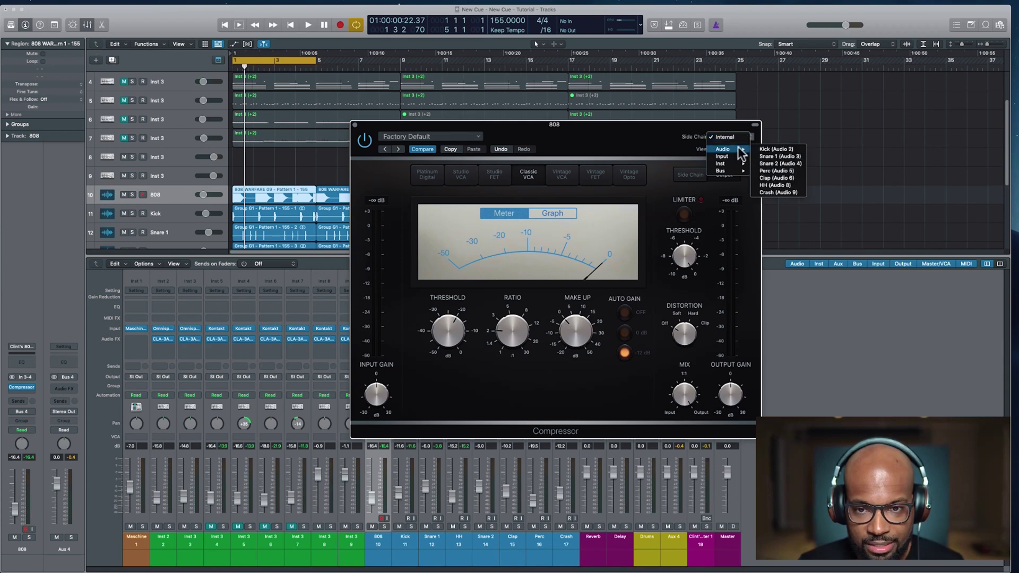
click(770, 149)
drag(629, 133, 627, 135)
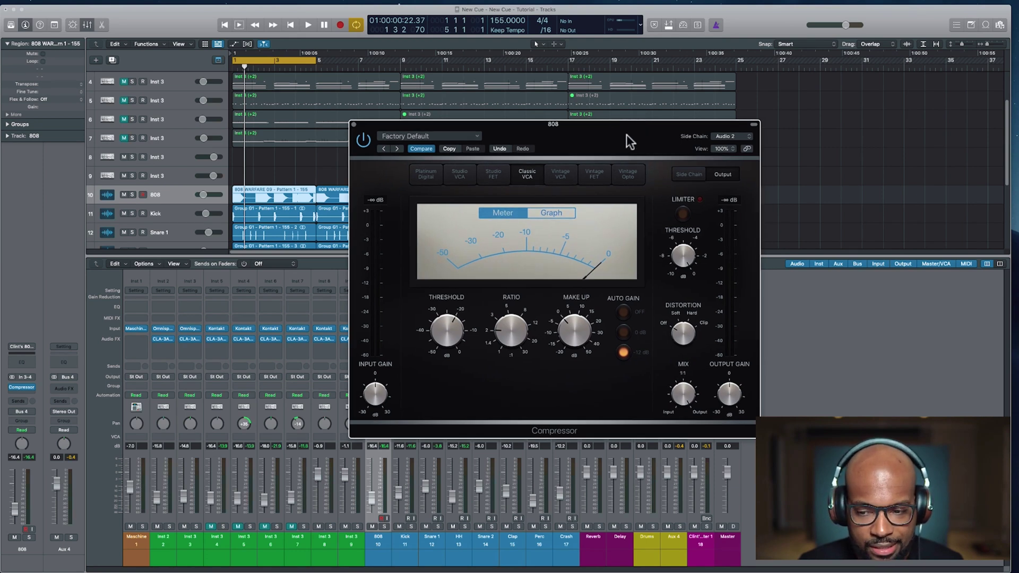
key(space)
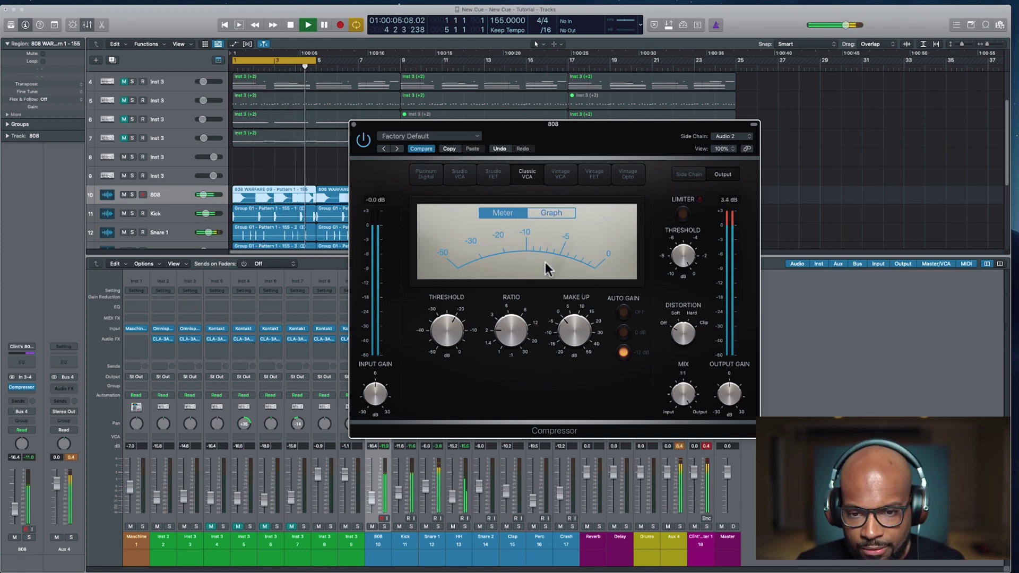
Switch the compressor display to the gain-reduction graph and watch it during playback
key(space)
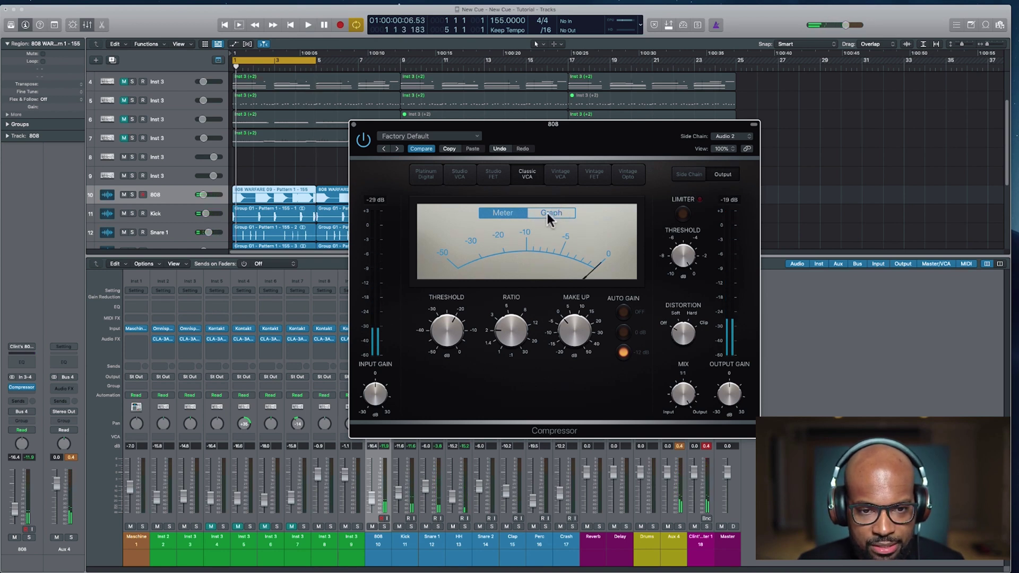
click(547, 212)
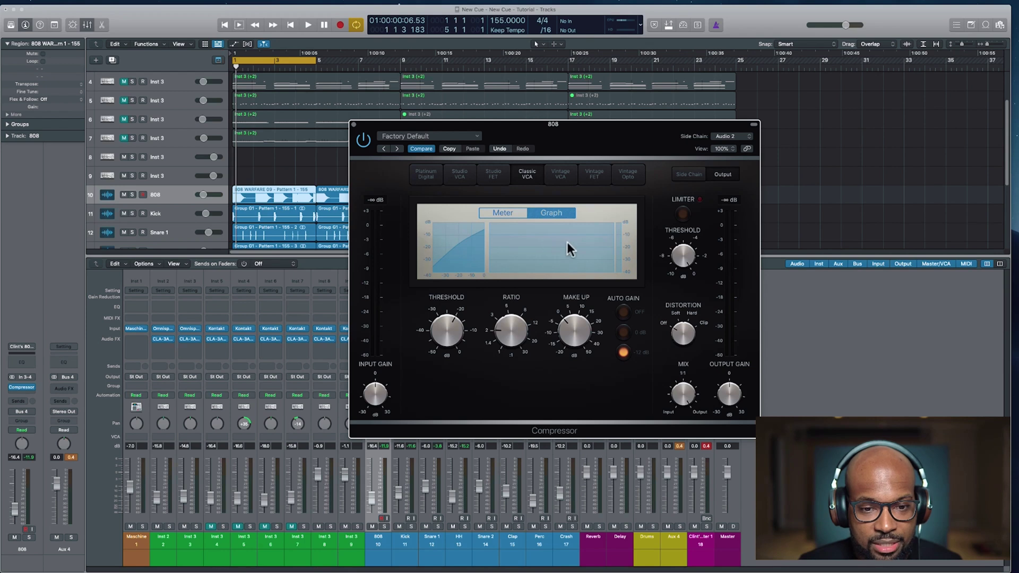
key(space)
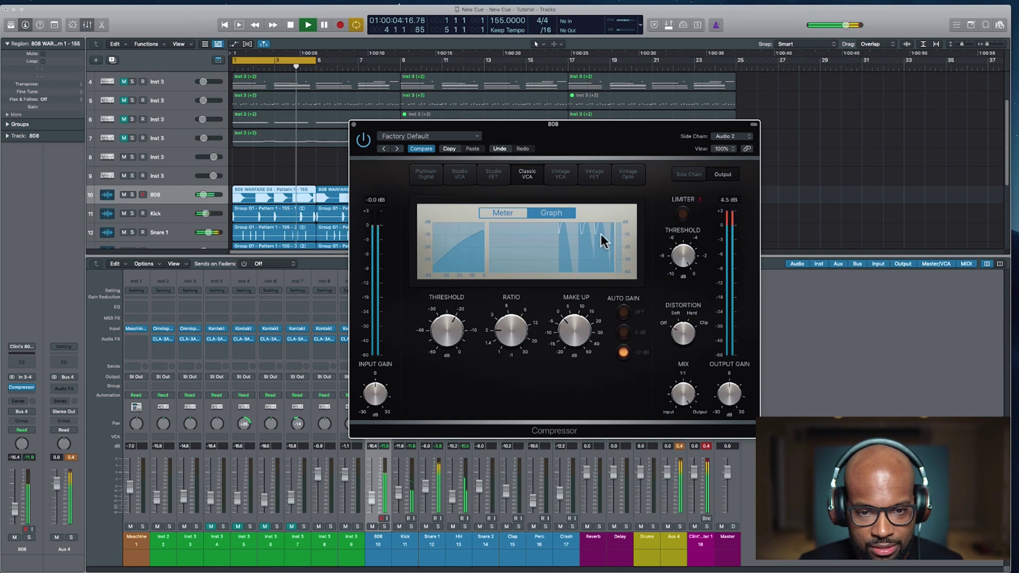
key(space)
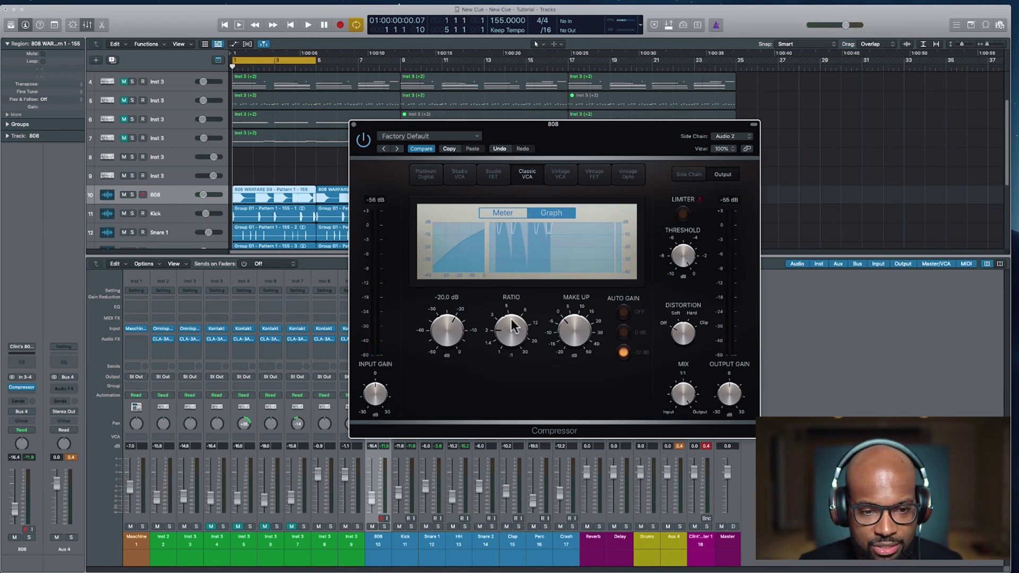
Lower the compressor threshold to about -32 dB while the song plays, then stop
mouse_move(449, 334)
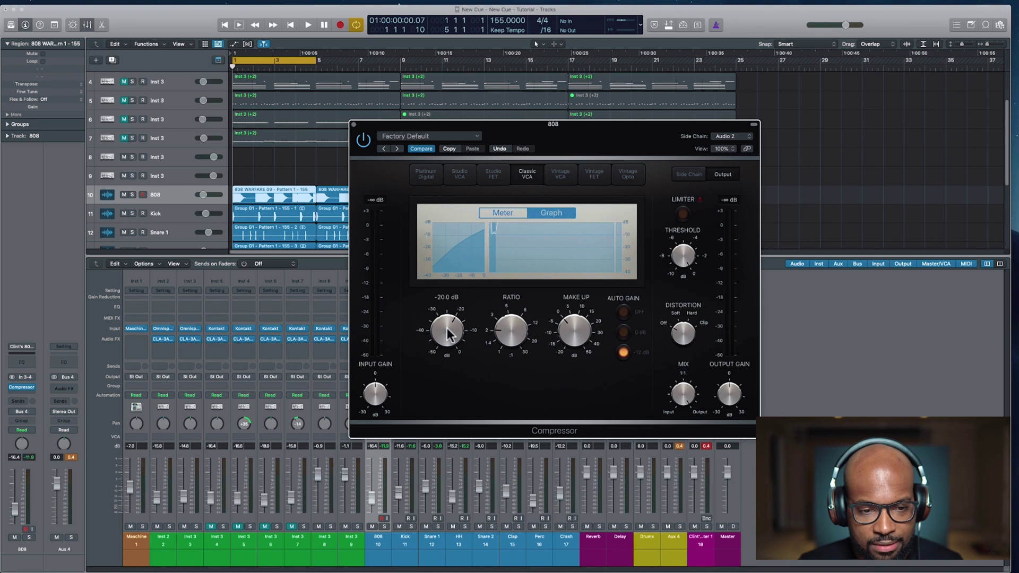
key(space)
mouse_move(446, 340)
mouse_down()
mouse_move(441, 356)
mouse_move(444, 346)
mouse_up()
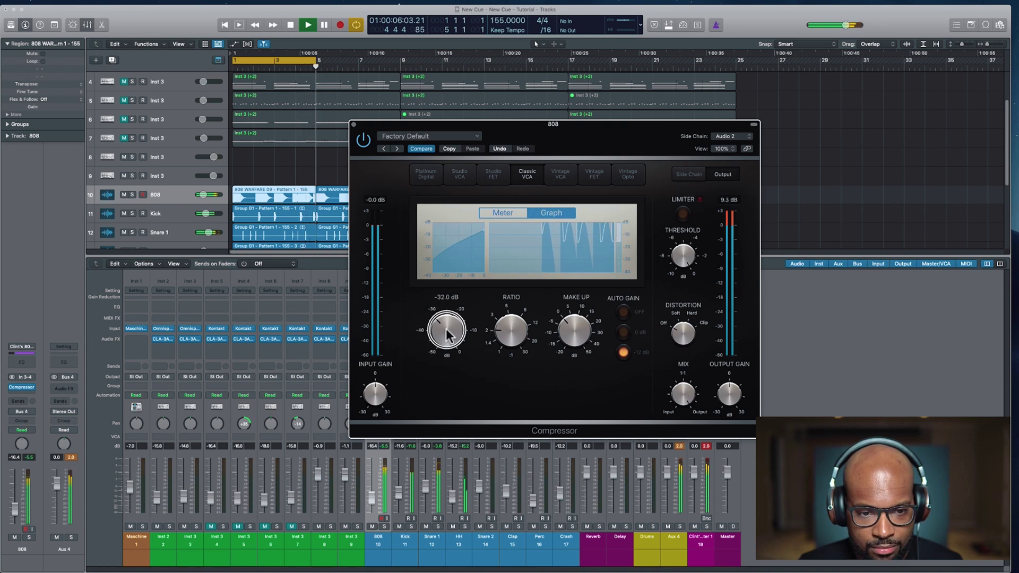
drag(446, 336, 504, 318)
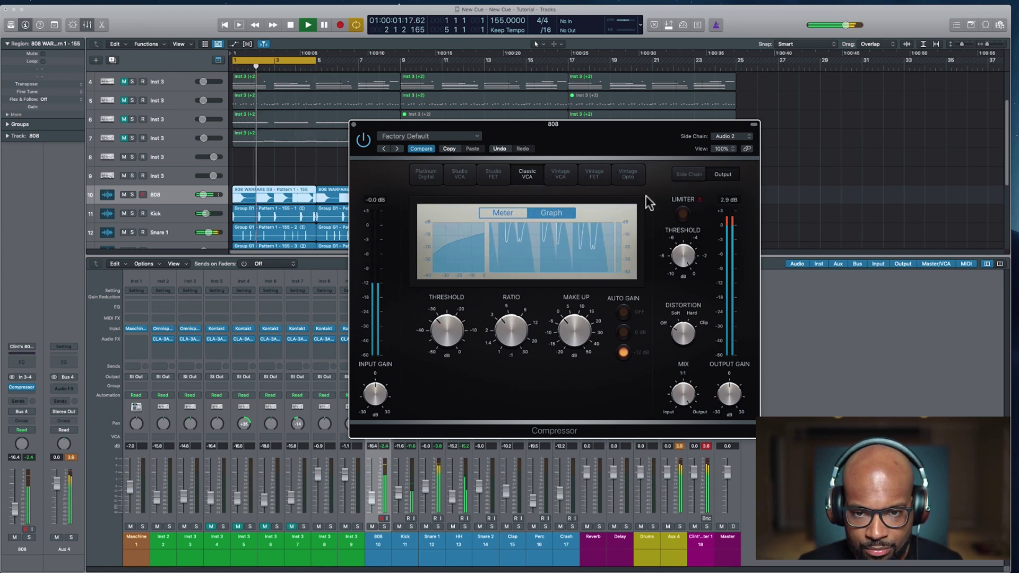
click(675, 176)
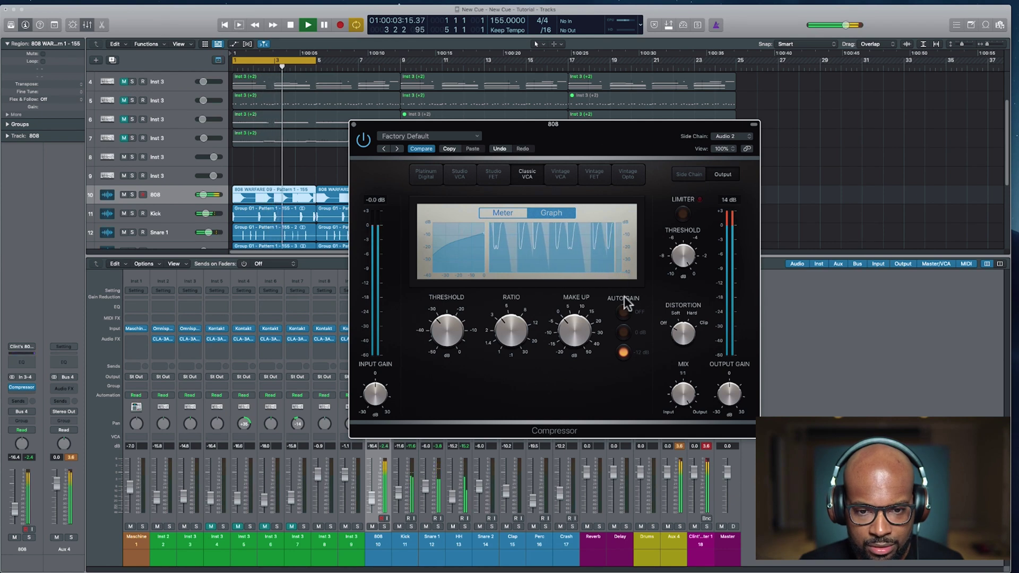
key(space)
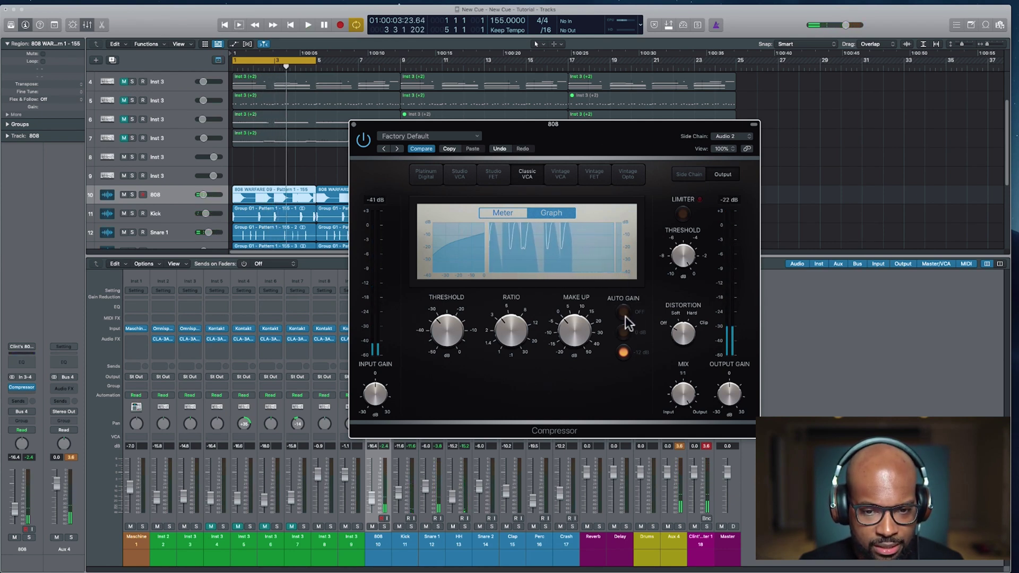
Turn off the compressor's auto gain and lower its ratio to 2.5:1 during playback
click(623, 313)
drag(637, 139, 643, 130)
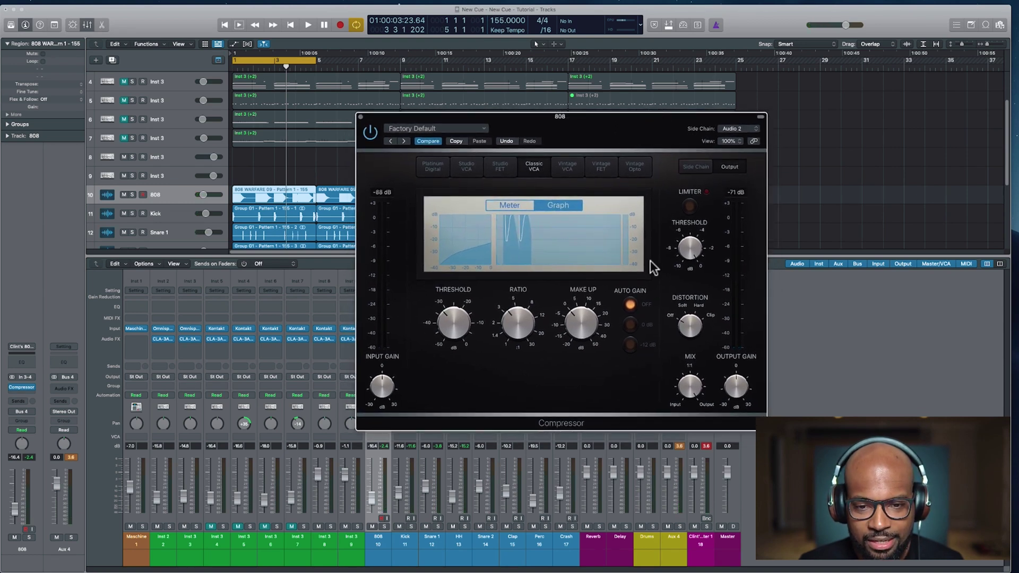
drag(647, 124, 617, 128)
key(space)
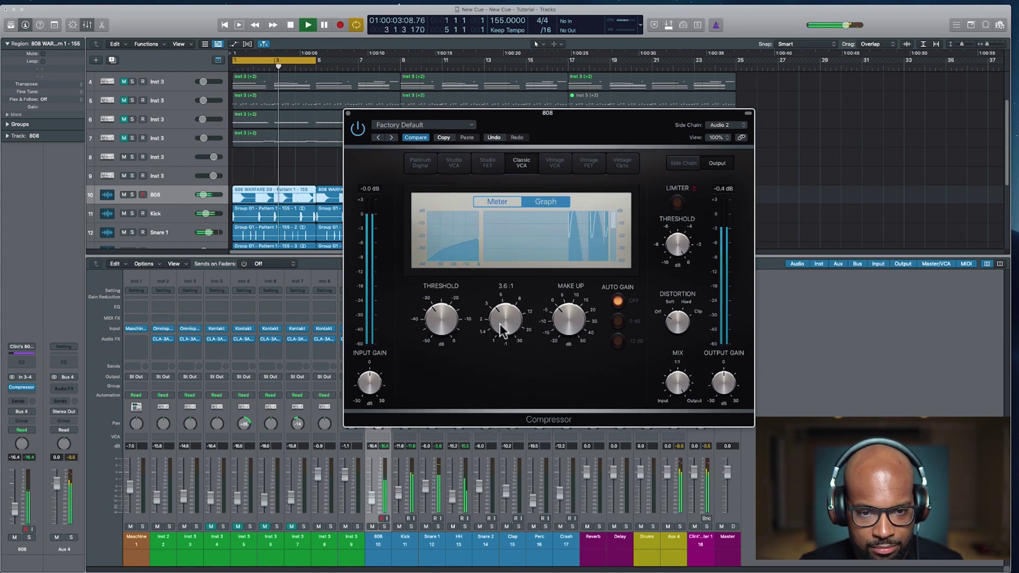
mouse_move(494, 321)
drag(494, 322, 502, 324)
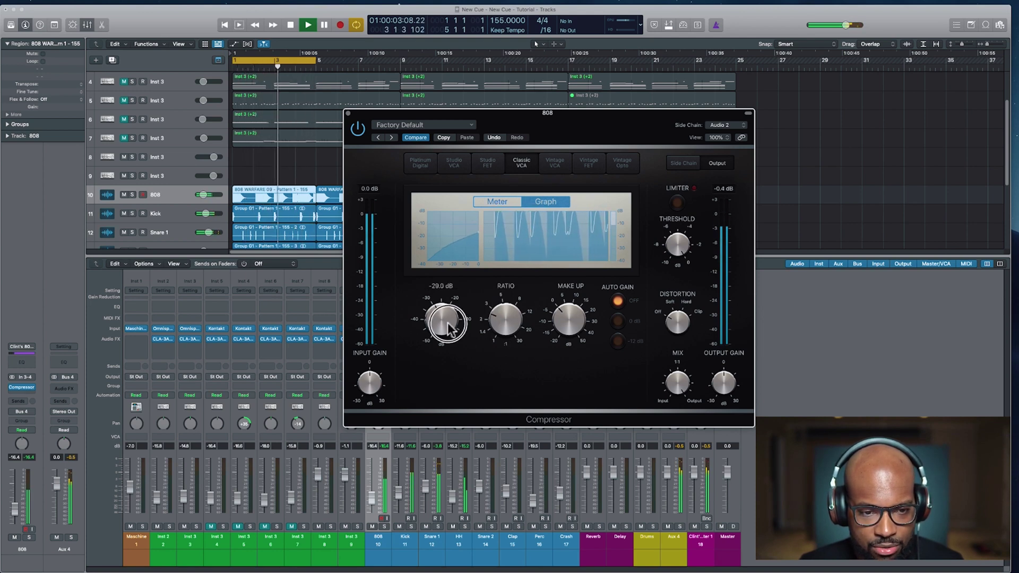
drag(505, 319, 448, 322)
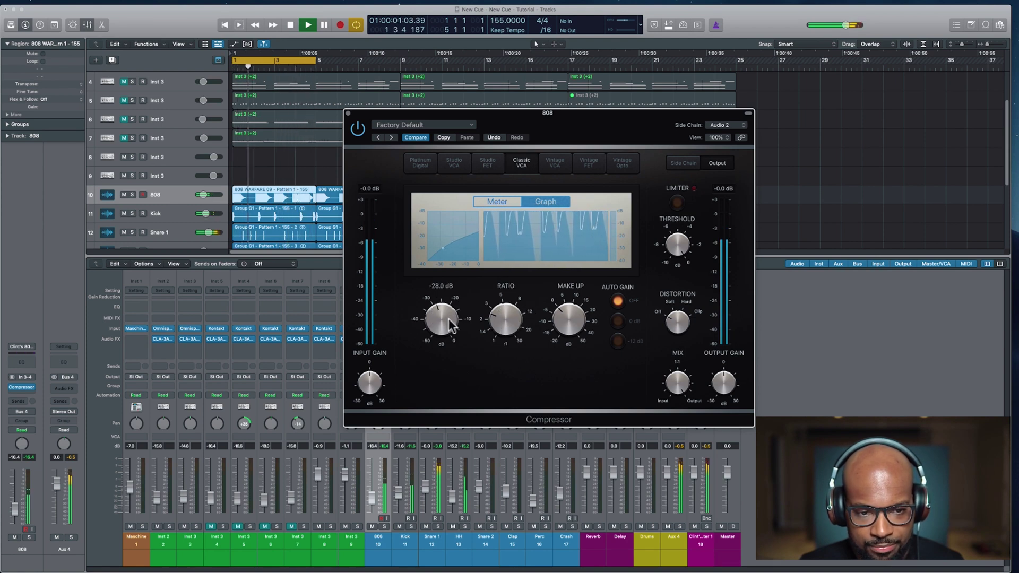
Set the 808 level to -16.0 dB and the threshold to about -41 dB, then stop
drag(570, 126, 575, 120)
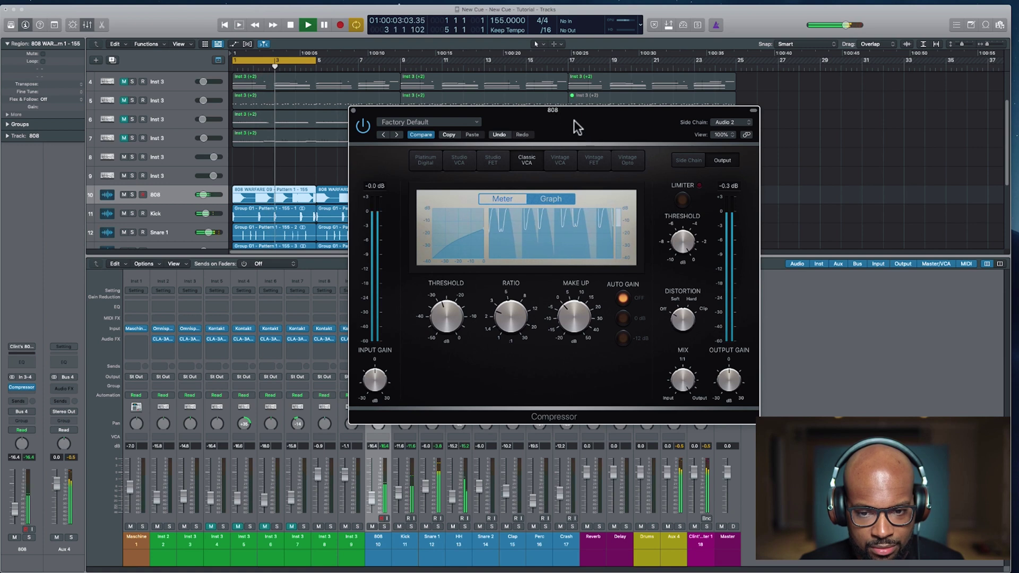
drag(372, 499, 370, 502)
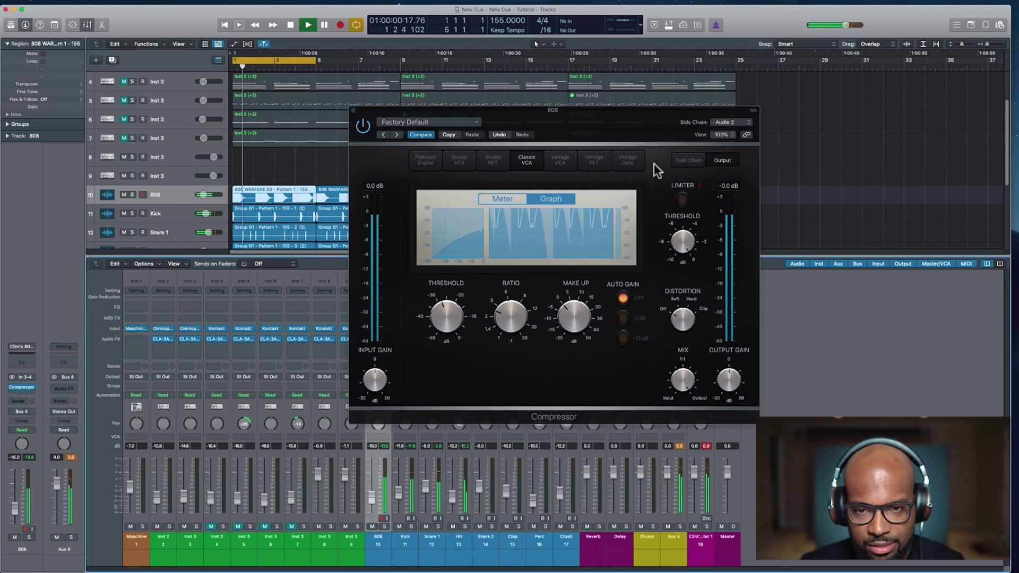
mouse_move(644, 122)
mouse_down()
mouse_move(631, 125)
mouse_move(648, 121)
mouse_up()
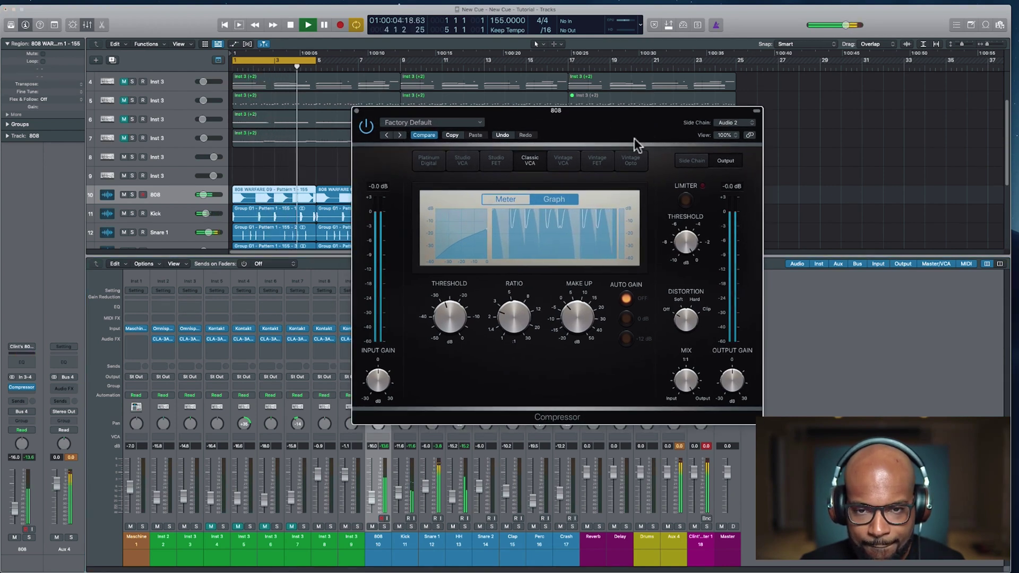
mouse_move(445, 318)
mouse_down()
mouse_move(441, 349)
mouse_move(446, 311)
mouse_up()
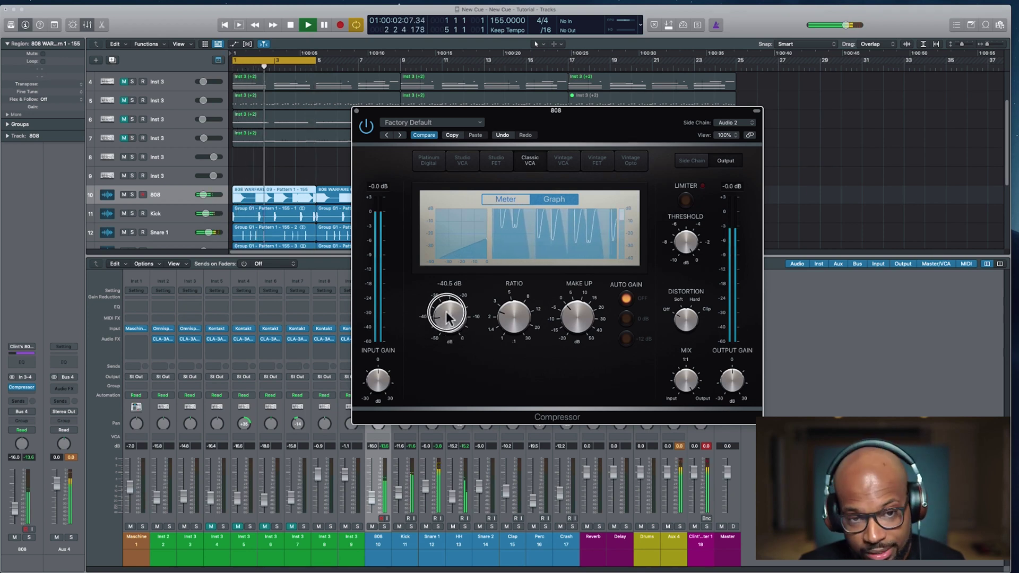
key(space)
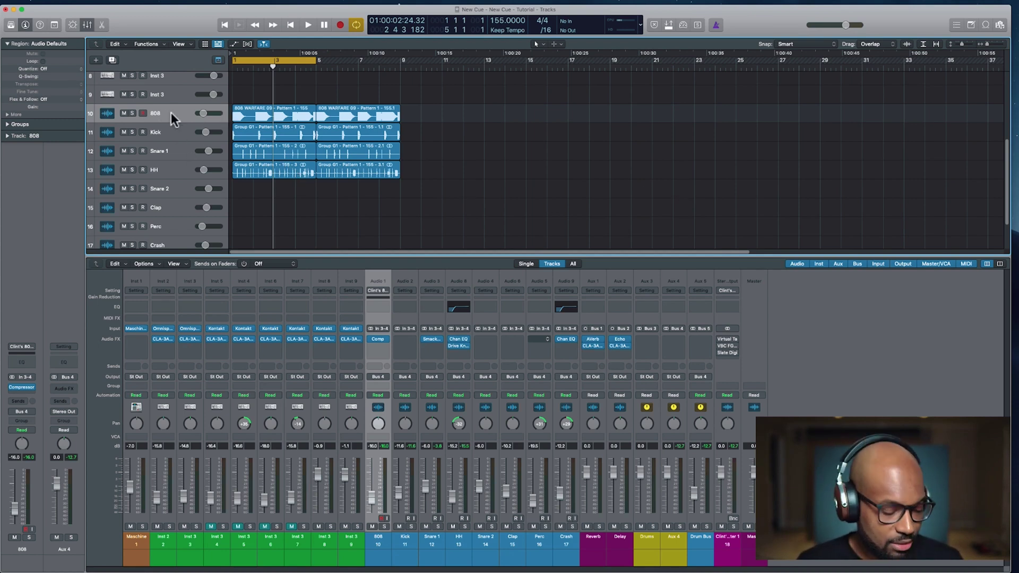
Stack the 808, Kick, Snare 1 and HH tracks into a Summing Stack (Sum 6)
shift+click(167, 174)
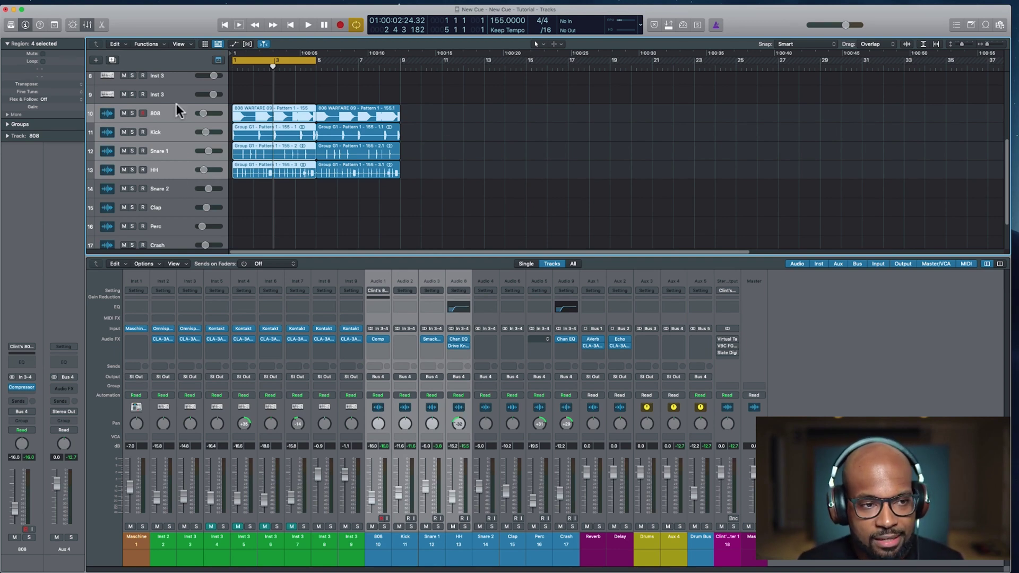
right_click(182, 119)
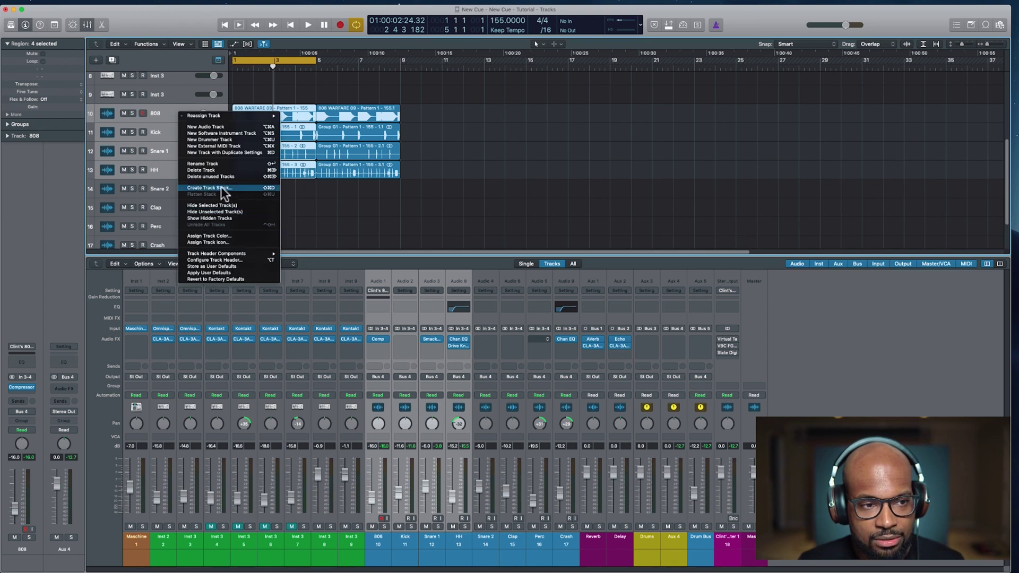
click(222, 188)
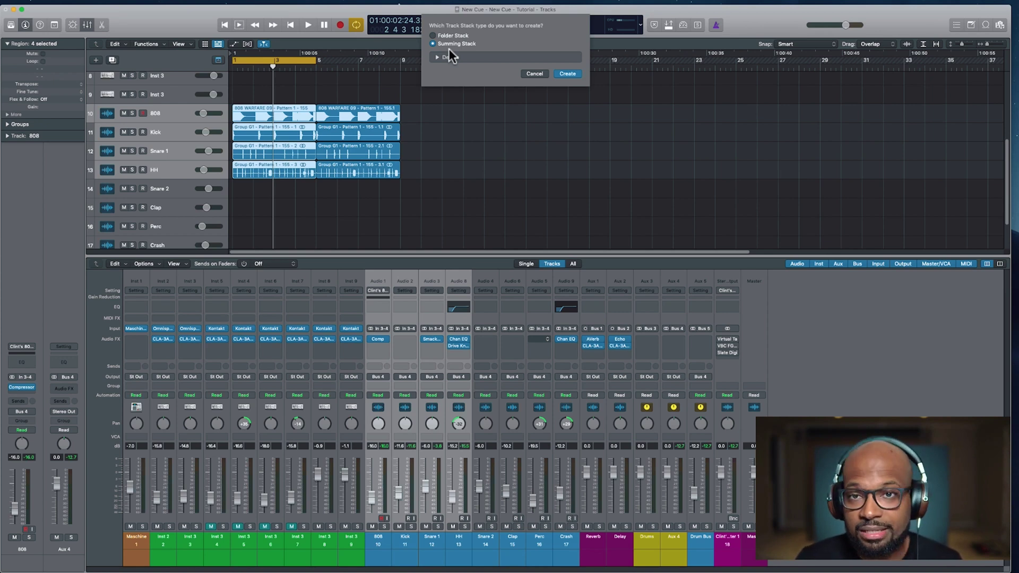
click(566, 74)
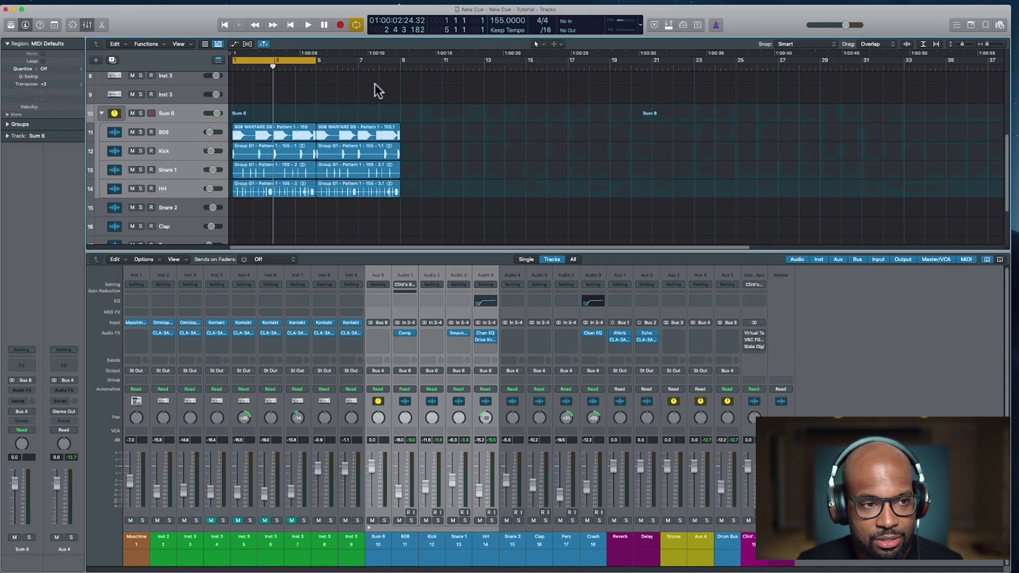
Rename the stack Drum Buss, compare it muted and unmuted, and set its fader to -6 dB
double_click(170, 112)
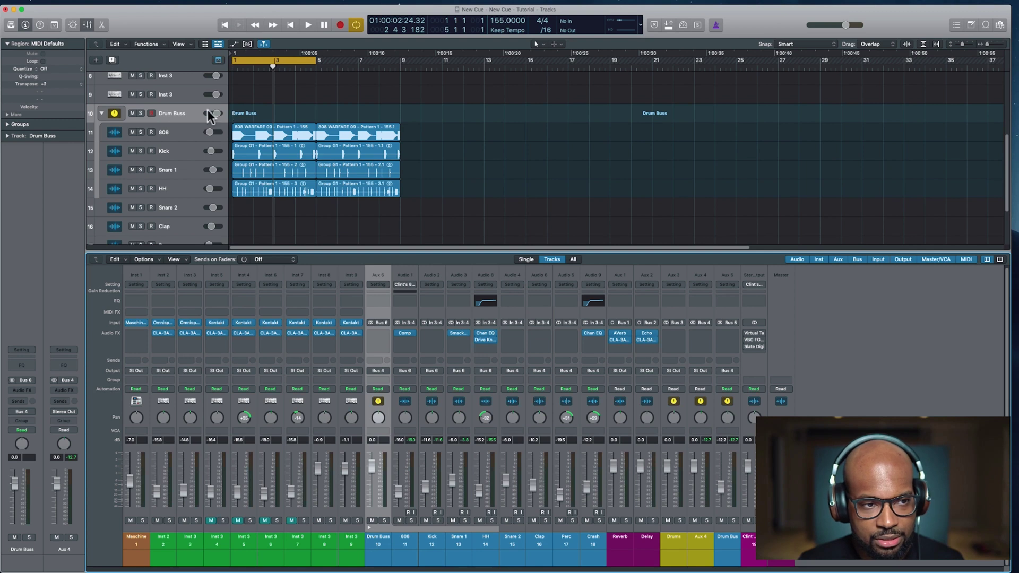
key(space)
click(372, 521)
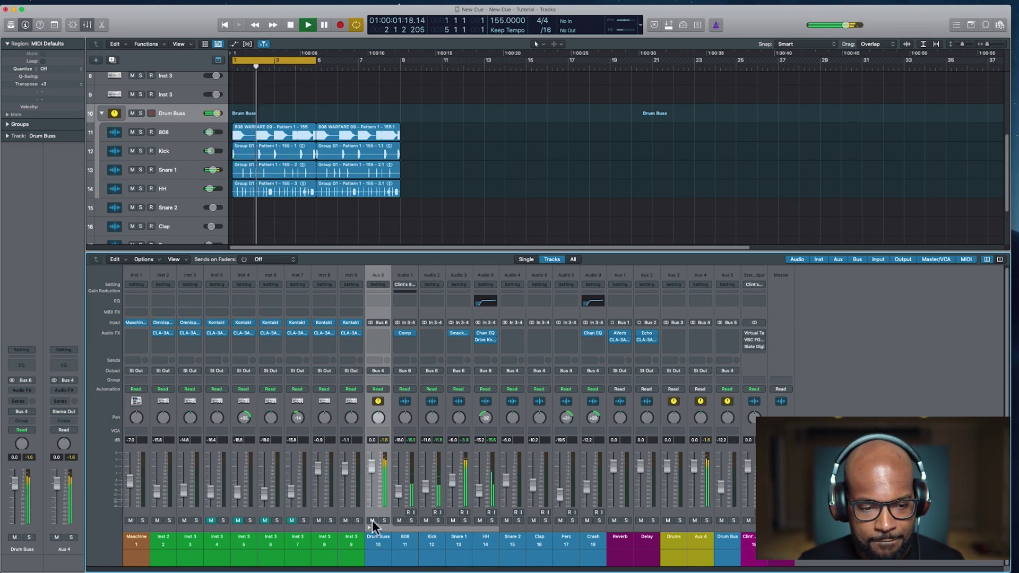
click(372, 520)
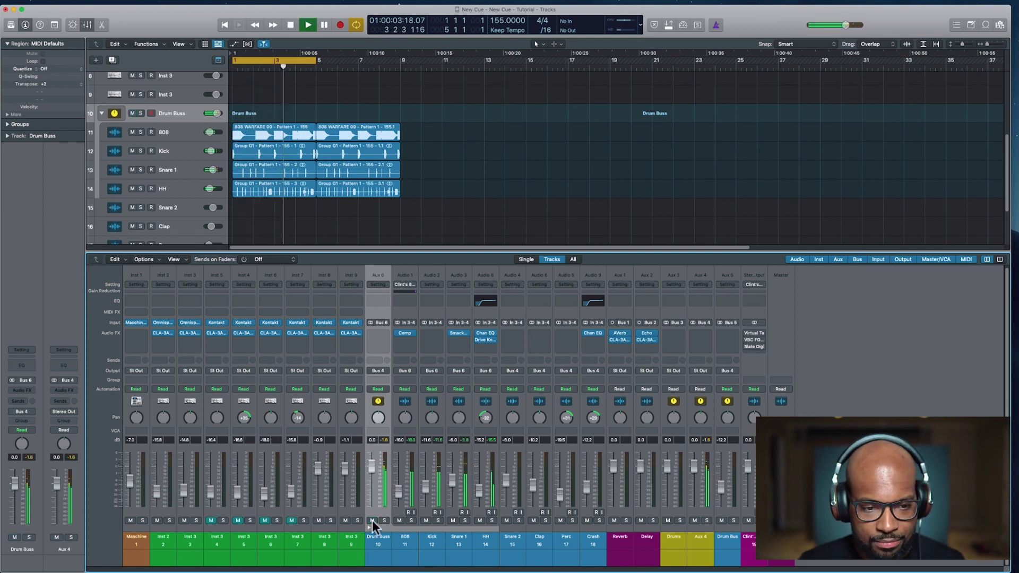
drag(371, 469, 372, 480)
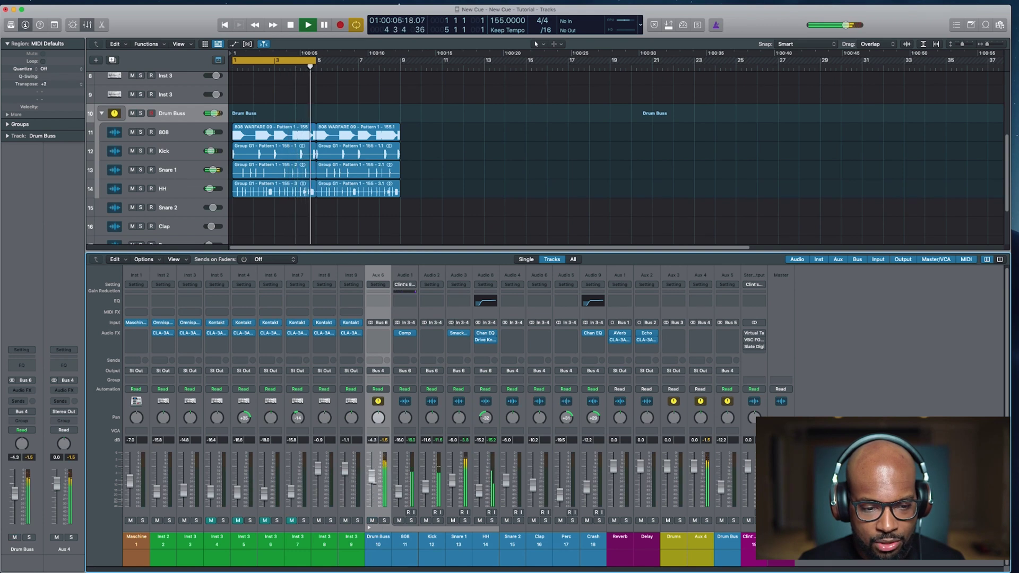
Insert bx_console SSL 4000 E on the Drum Buss with the 12 Beats Big preset
click(383, 333)
click(463, 362)
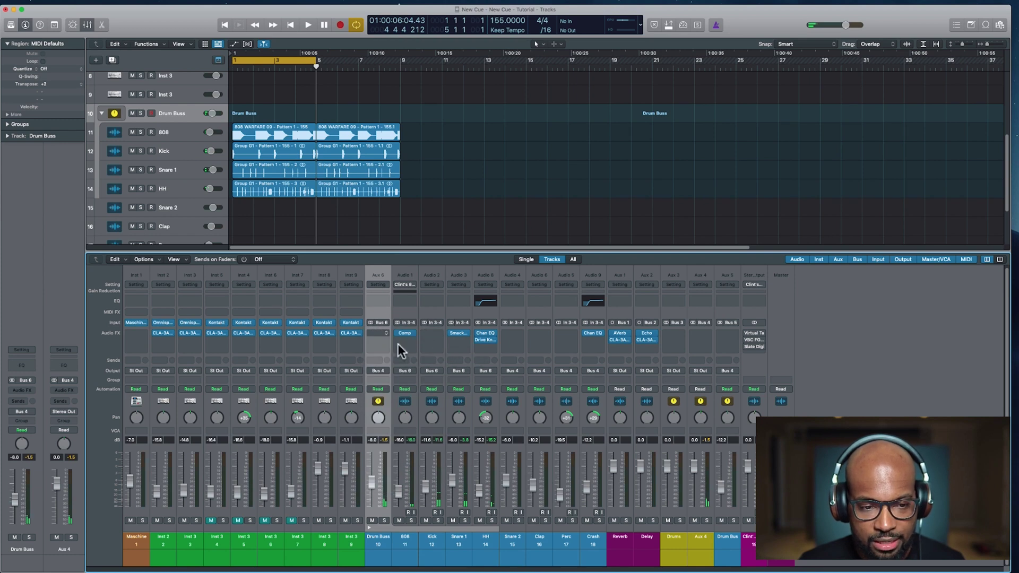
click(539, 116)
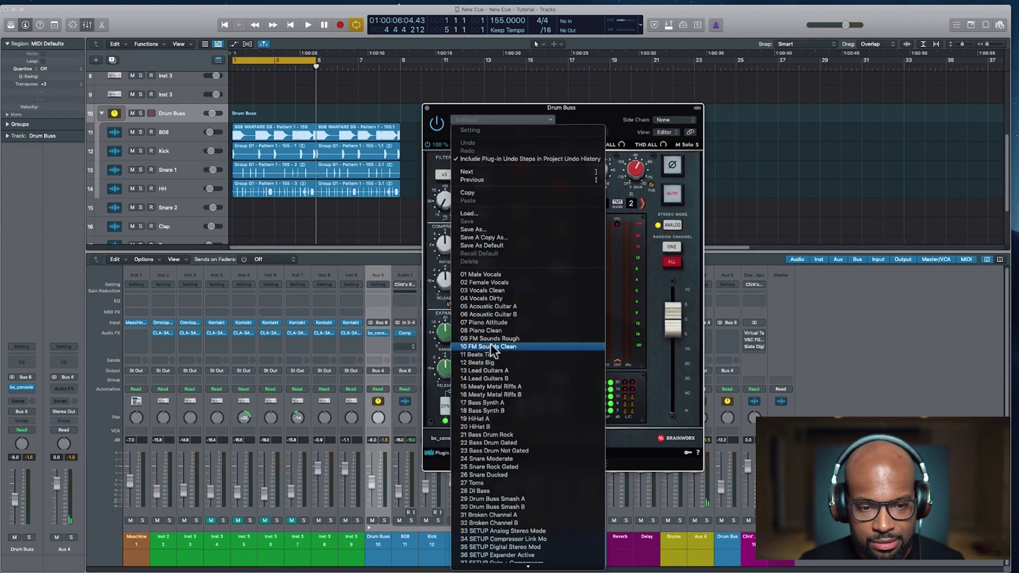
scroll(516, 513, down, 1)
click(517, 513)
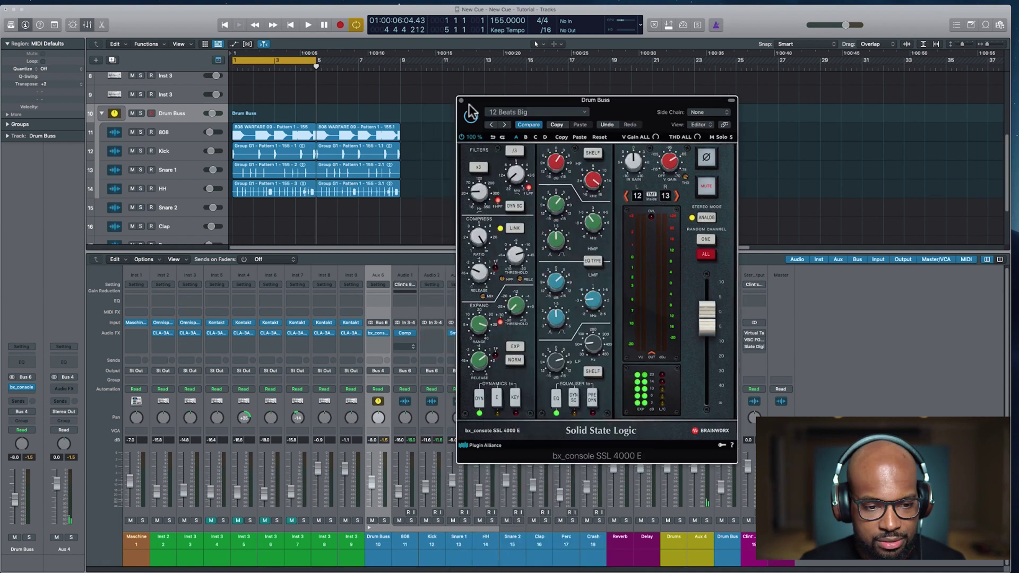
key(space)
Close the console window and add Smack Attack with the Drum Loop Friendly preset
click(466, 103)
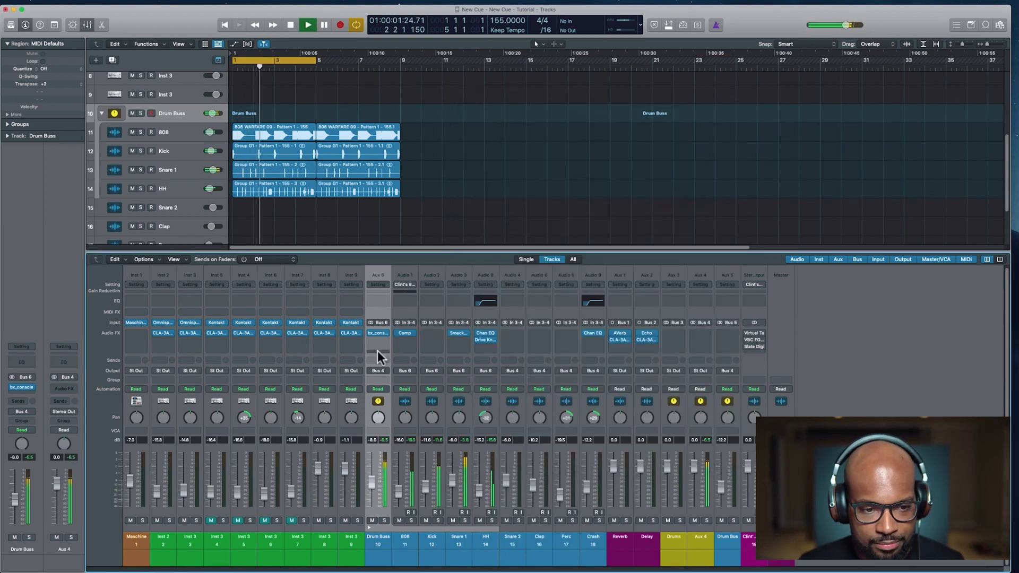
click(374, 349)
mouse_move(424, 352)
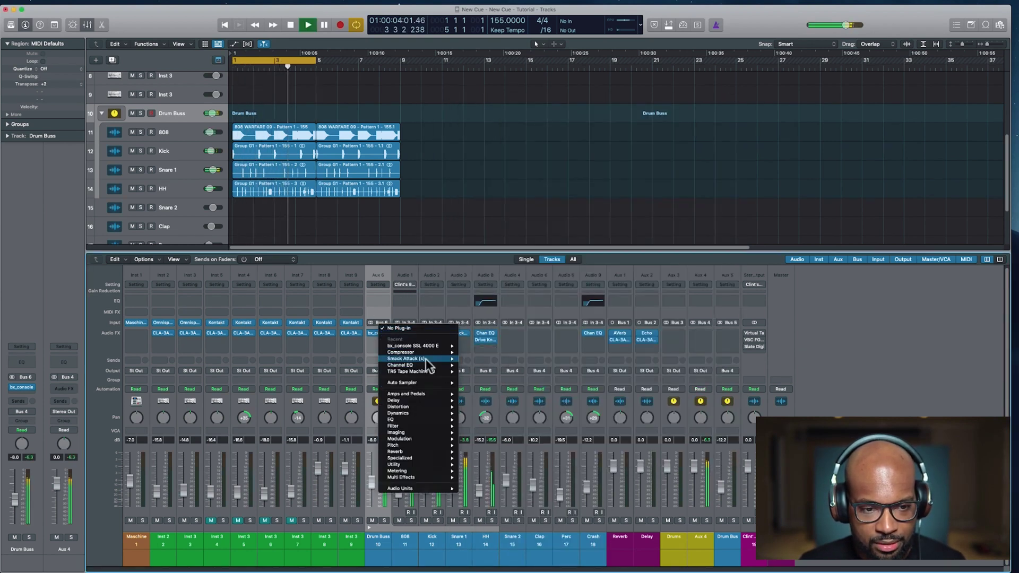
click(478, 354)
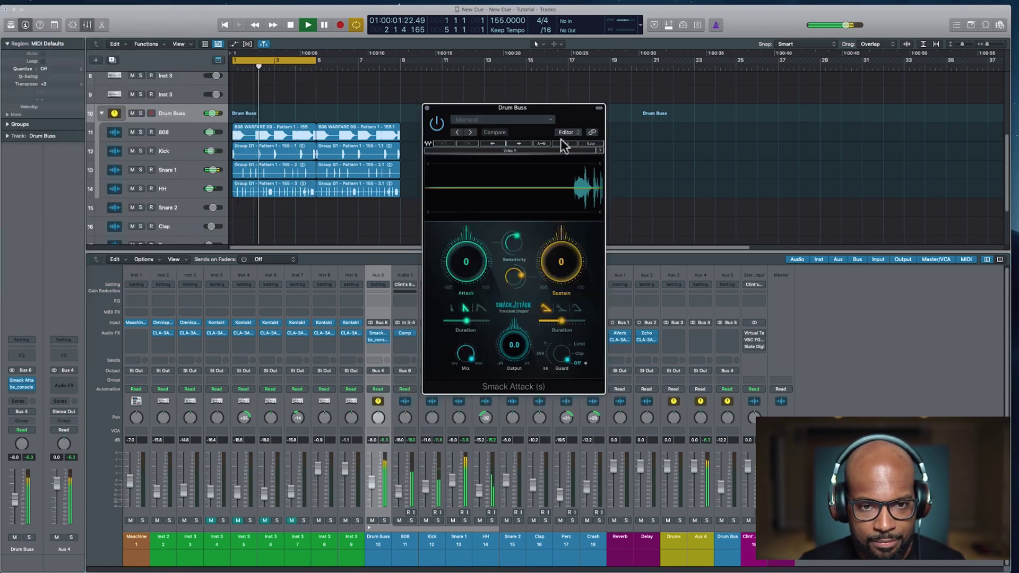
click(565, 144)
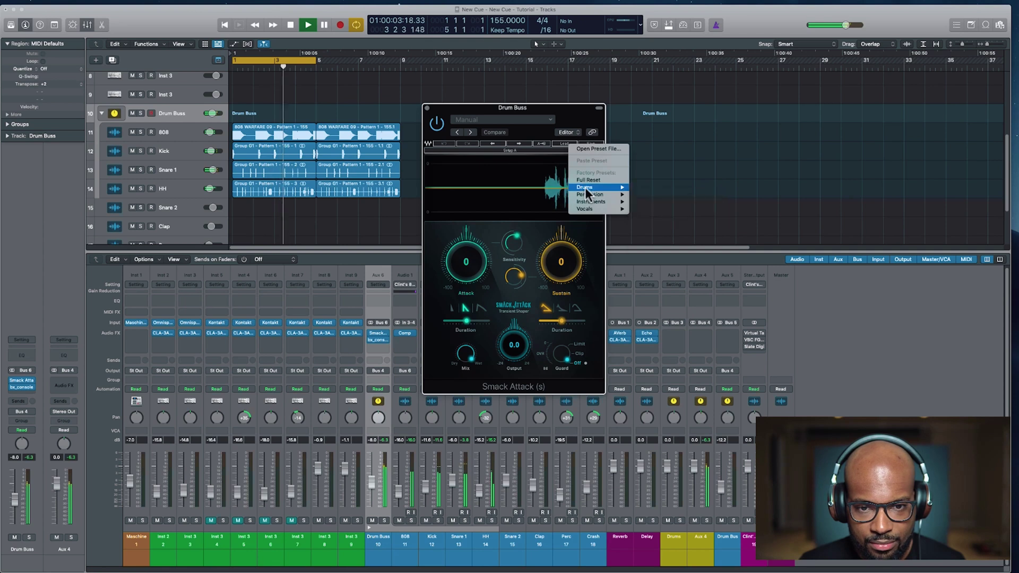
mouse_move(585, 187)
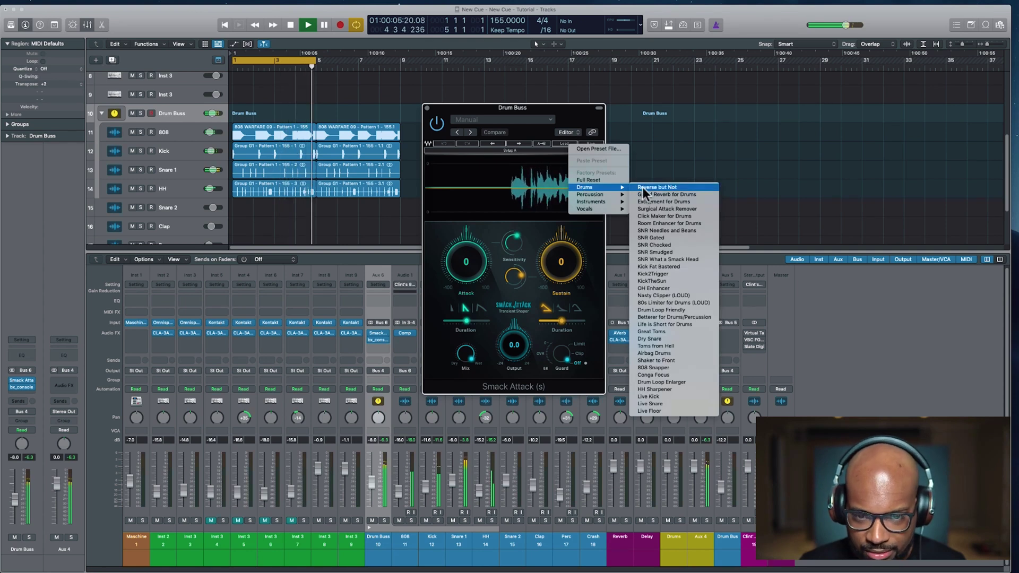
click(675, 312)
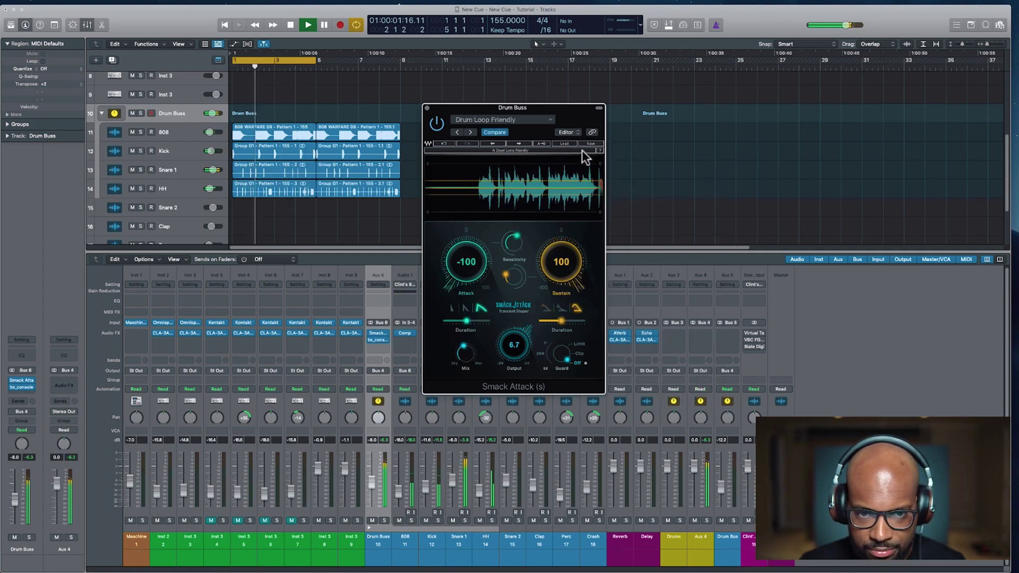
drag(568, 113, 662, 125)
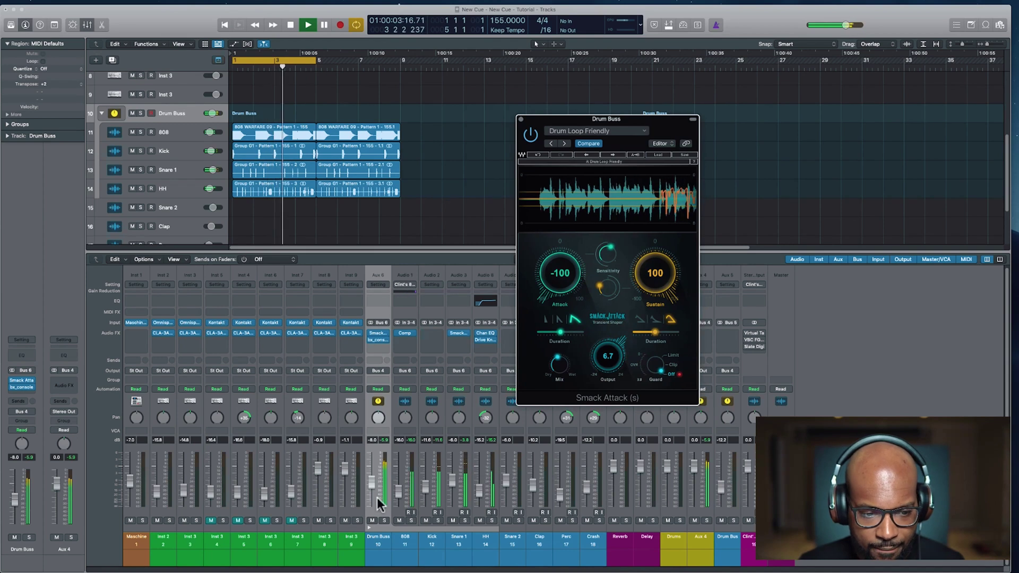
Lower the Drum Buss to -10.2 dB and keep the console on 12 Beats Big
drag(374, 483, 399, 499)
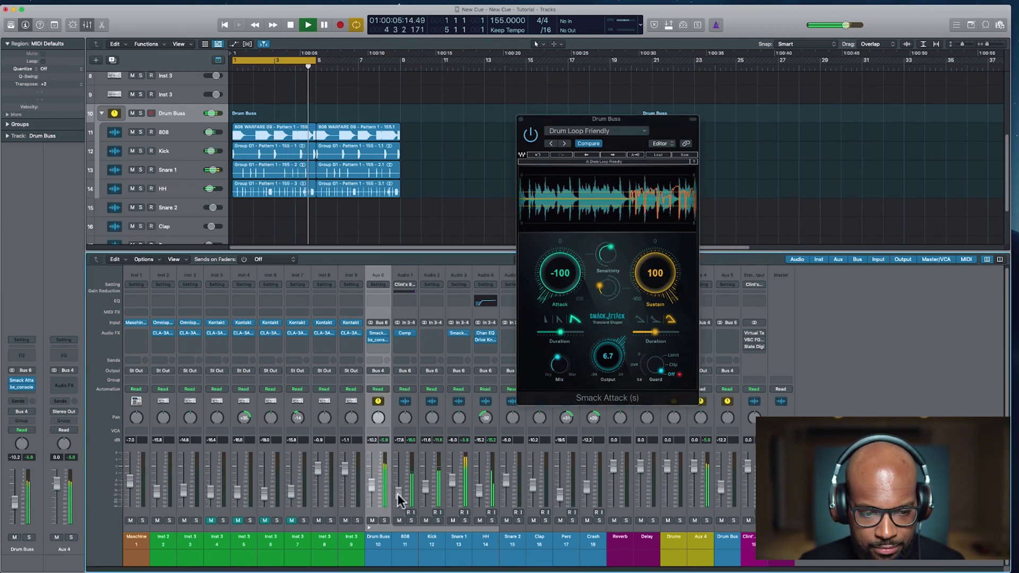
click(379, 340)
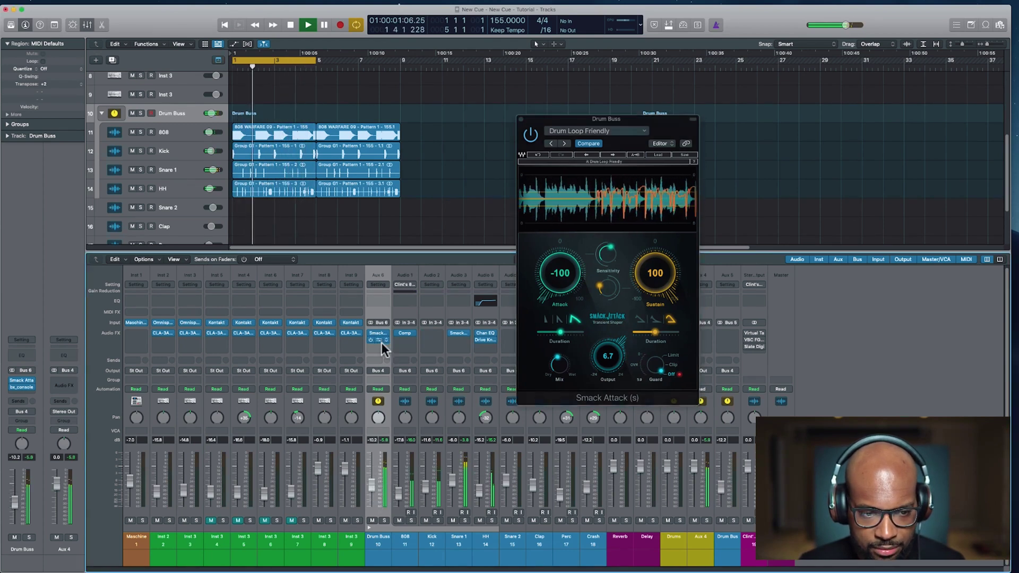
click(522, 120)
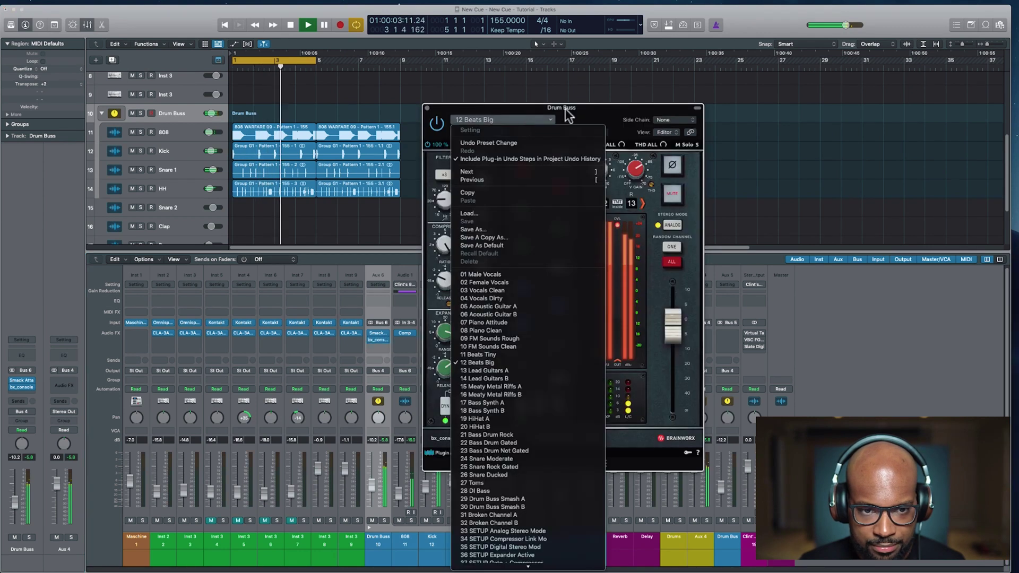
click(547, 113)
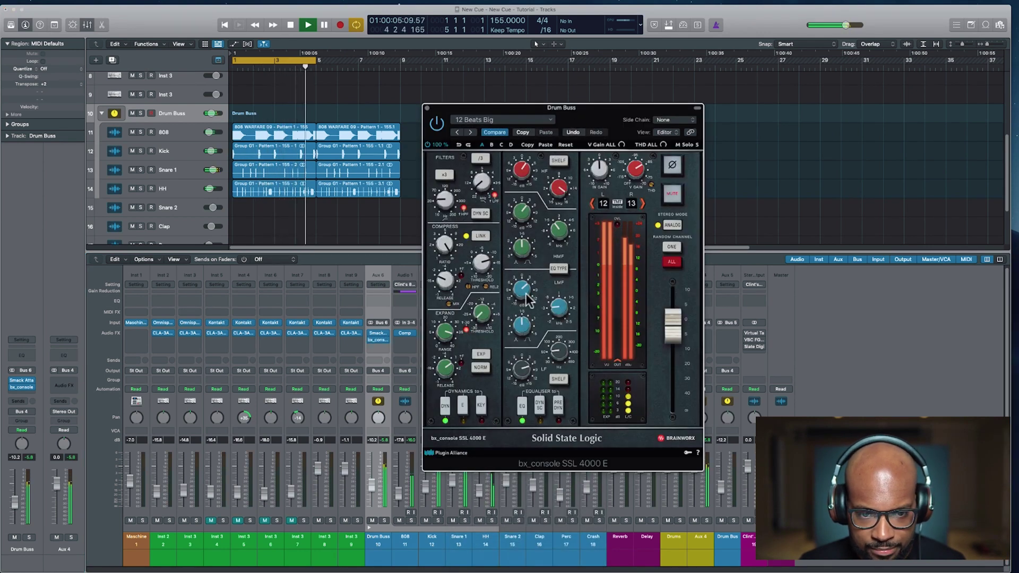
mouse_move(523, 302)
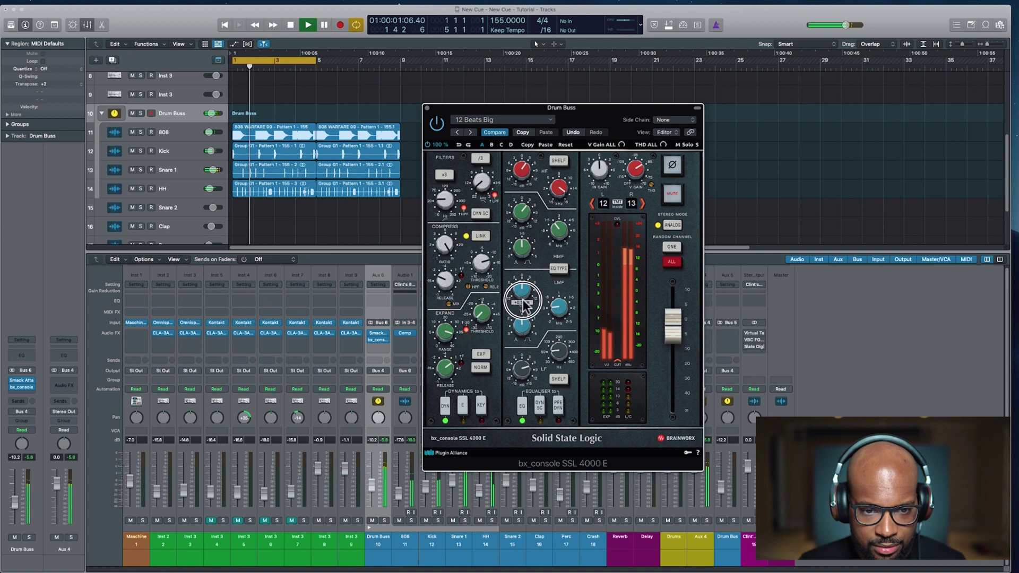
Close the console and Smack Attack windows and raise the Drum Buss fader slightly
click(427, 108)
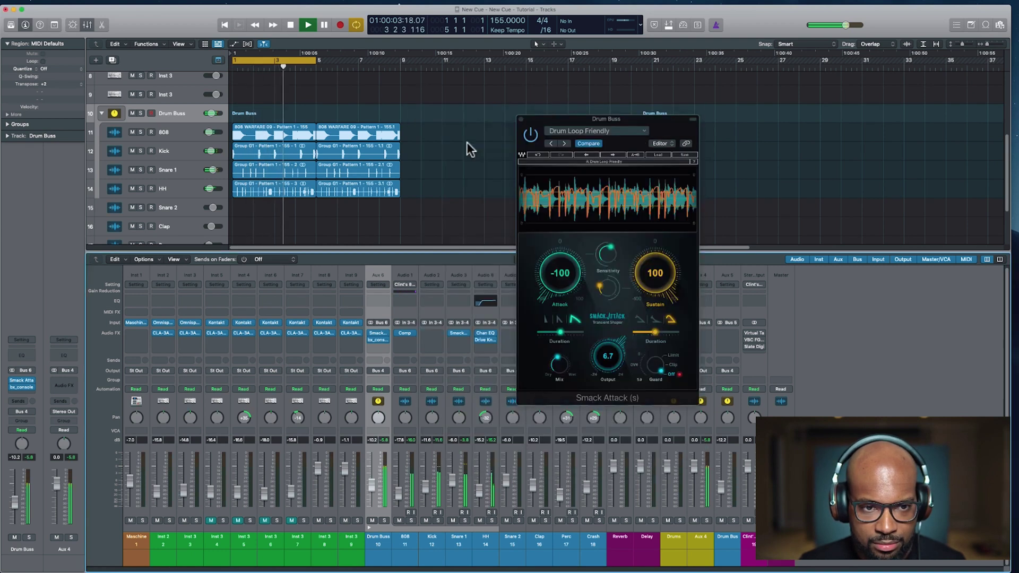
click(521, 120)
click(370, 486)
drag(370, 486, 371, 488)
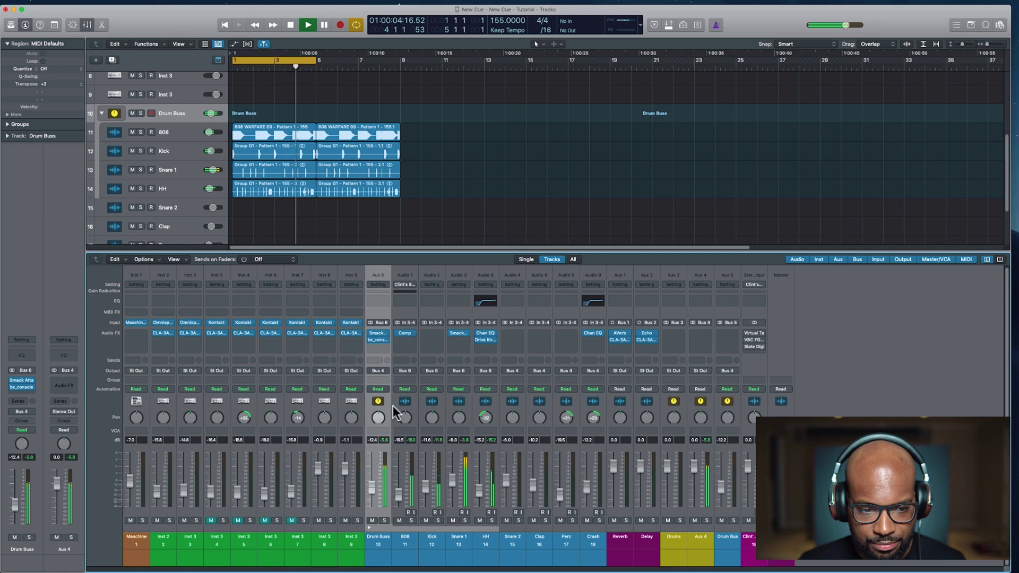
Raise the Drum Buss level and unmute channels 7, 5 and 4
drag(372, 492, 371, 486)
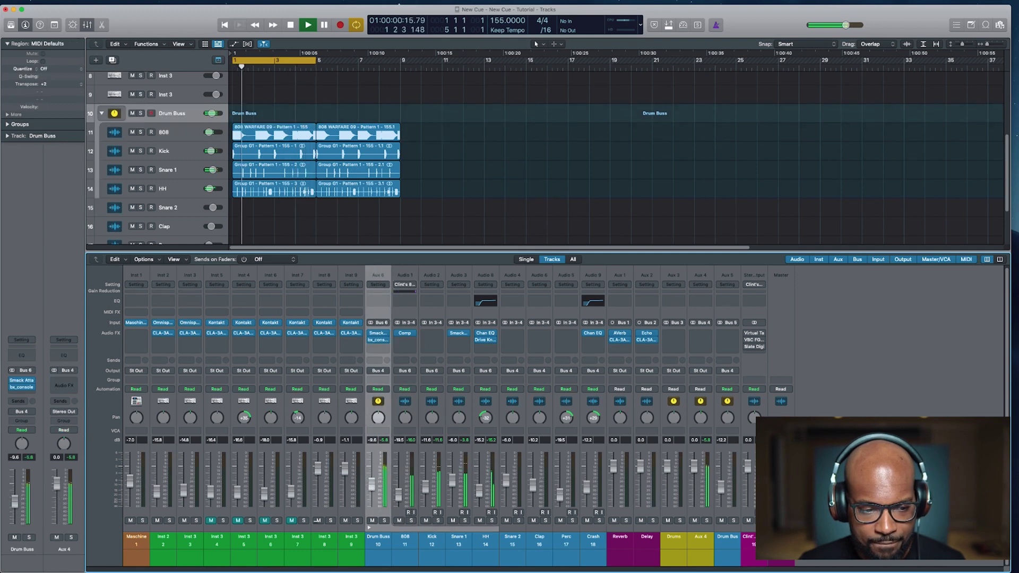
click(292, 521)
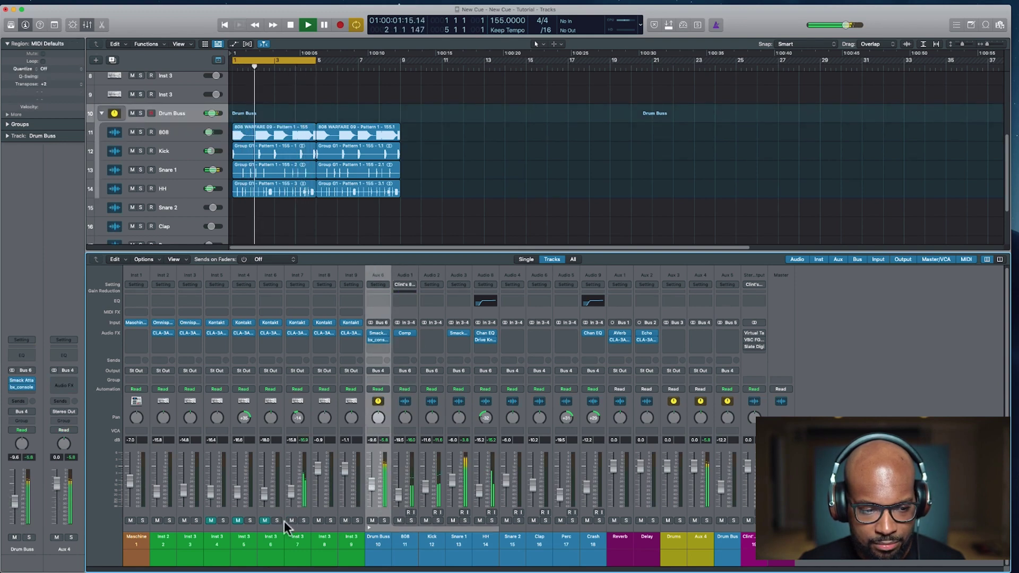
click(238, 521)
click(211, 521)
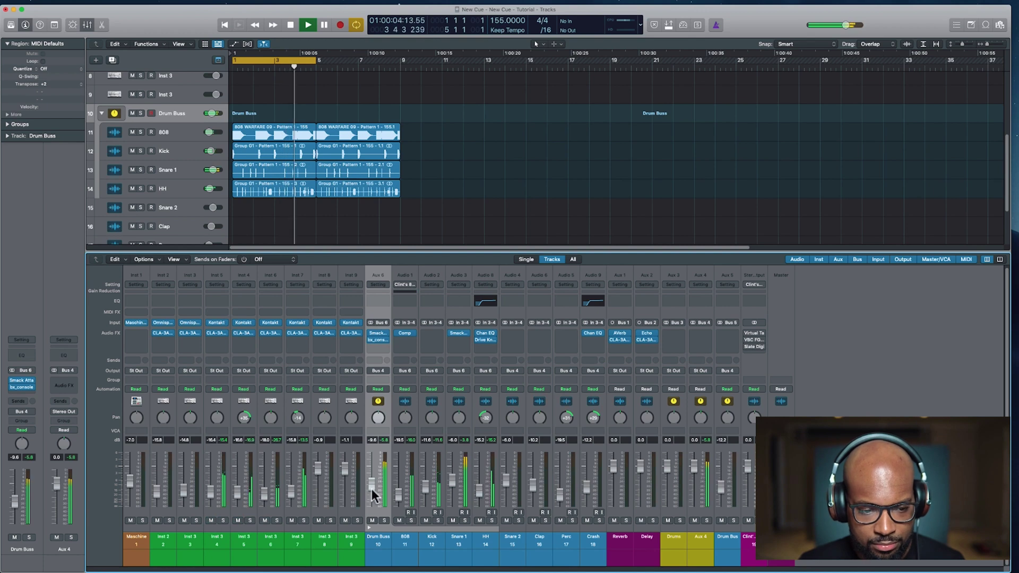
Bring the Drum Buss to about -5 dB, rebalance the 808 and Kick, and stop playback
drag(372, 485, 370, 476)
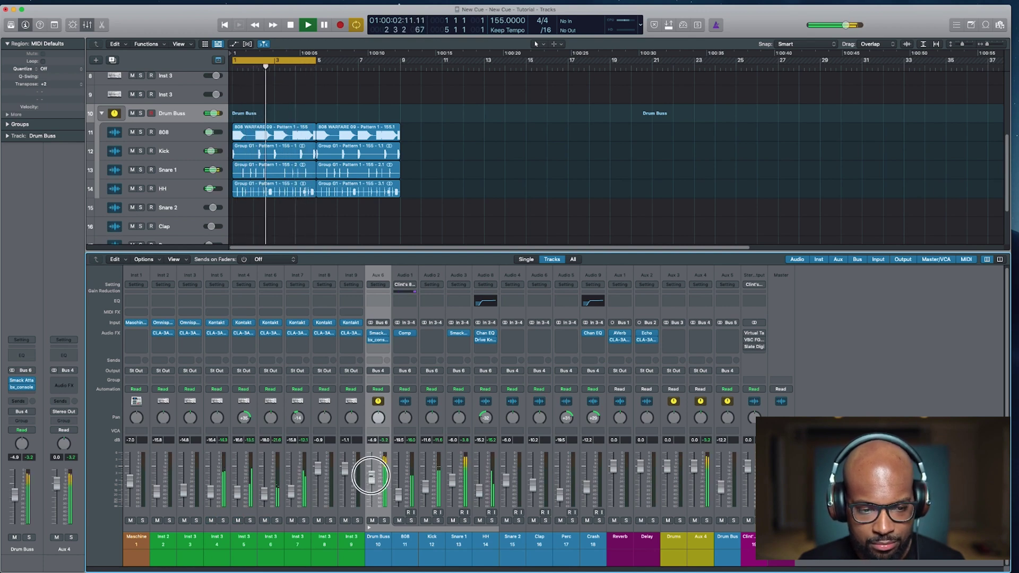
drag(371, 476, 425, 487)
drag(398, 496, 398, 492)
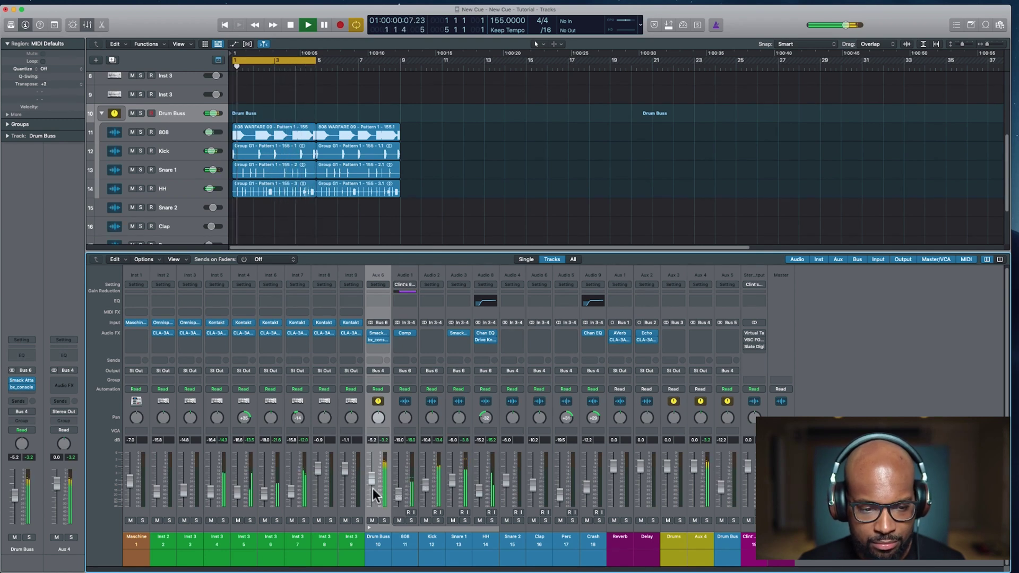
key(space)
click(496, 178)
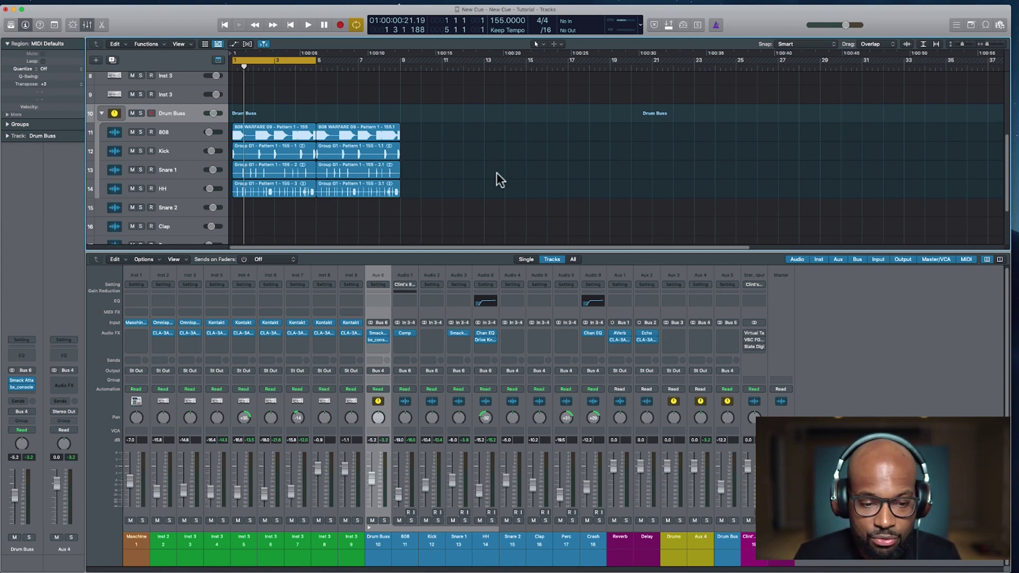
Inspect Aux 6's Audio FX and Sends menus and close them without adding a plug-in or send
click(381, 346)
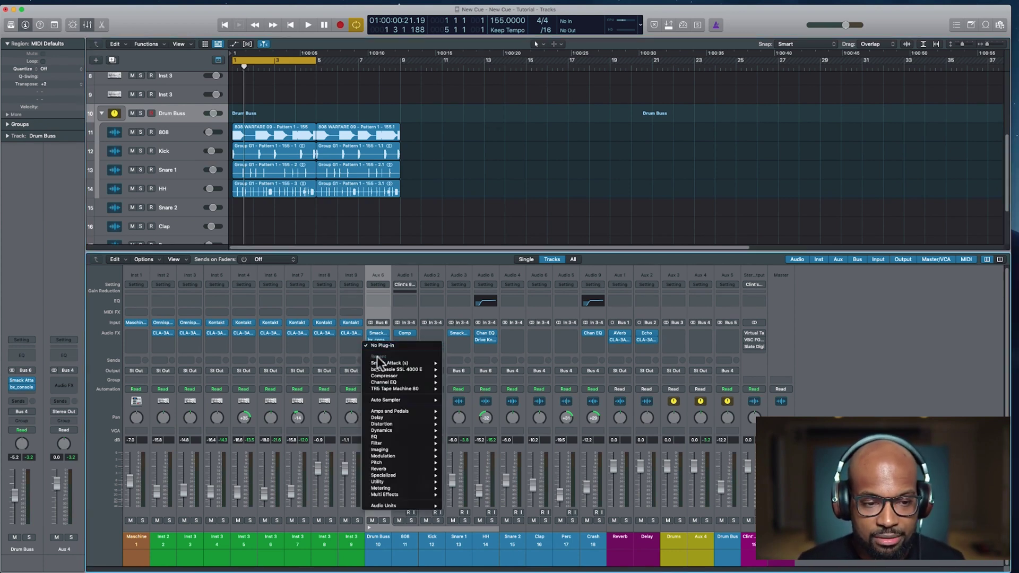
click(379, 311)
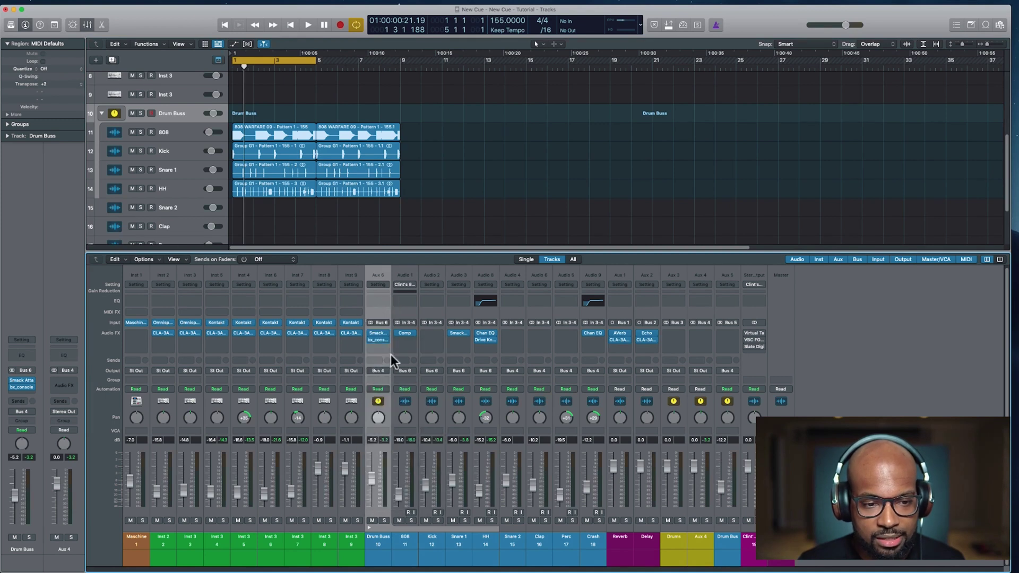
click(378, 361)
mouse_move(385, 371)
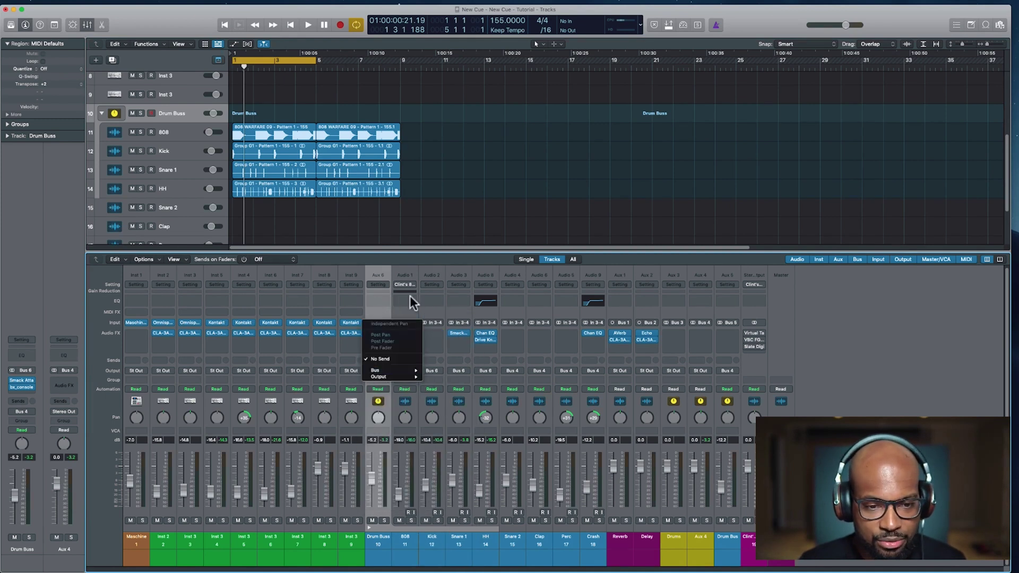
click(387, 311)
click(376, 361)
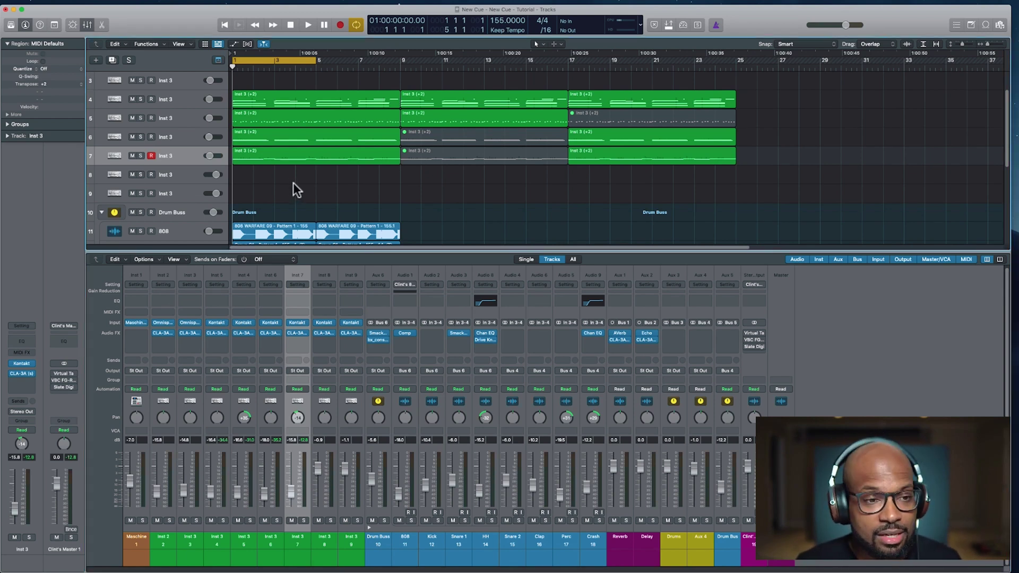
Solo and audition track 7, then choose Bounce in Place for its first Inst 3 region
click(315, 154)
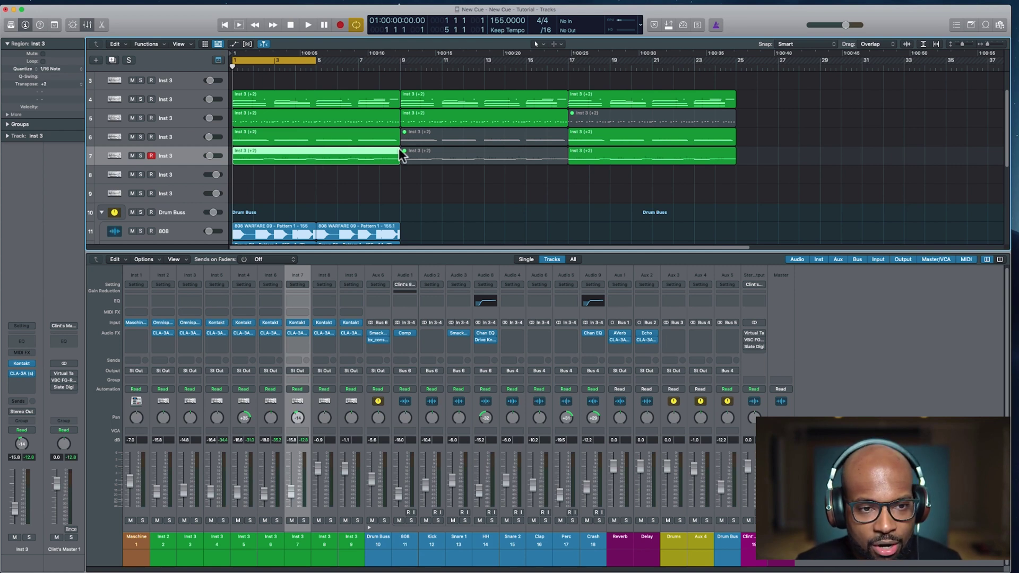
right_click(270, 161)
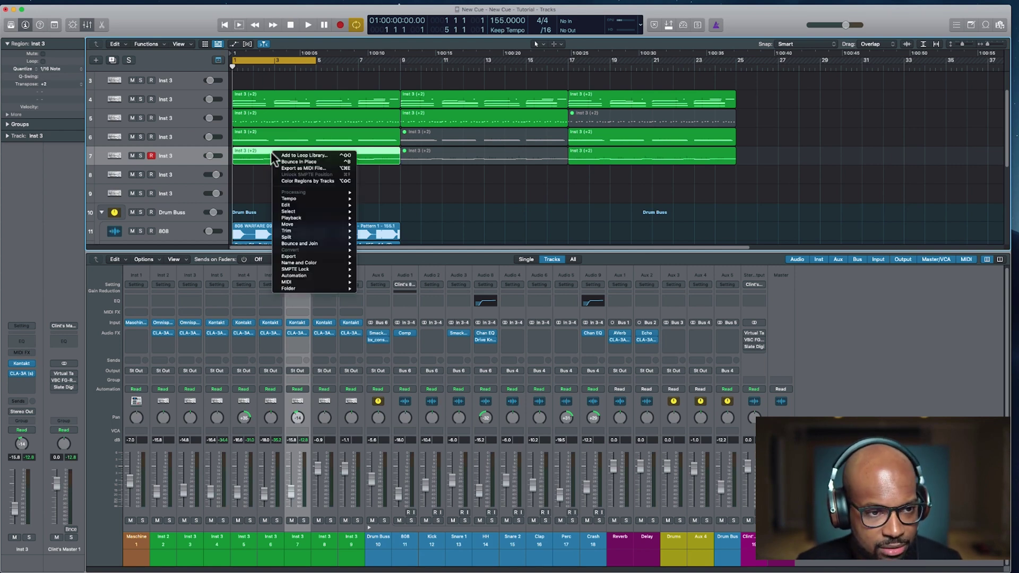
click(347, 167)
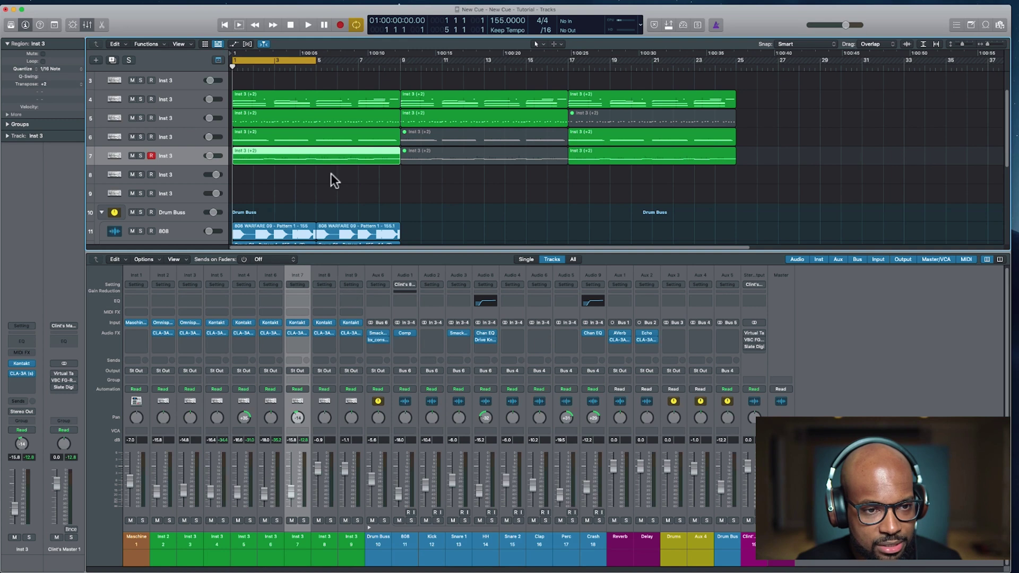
click(140, 156)
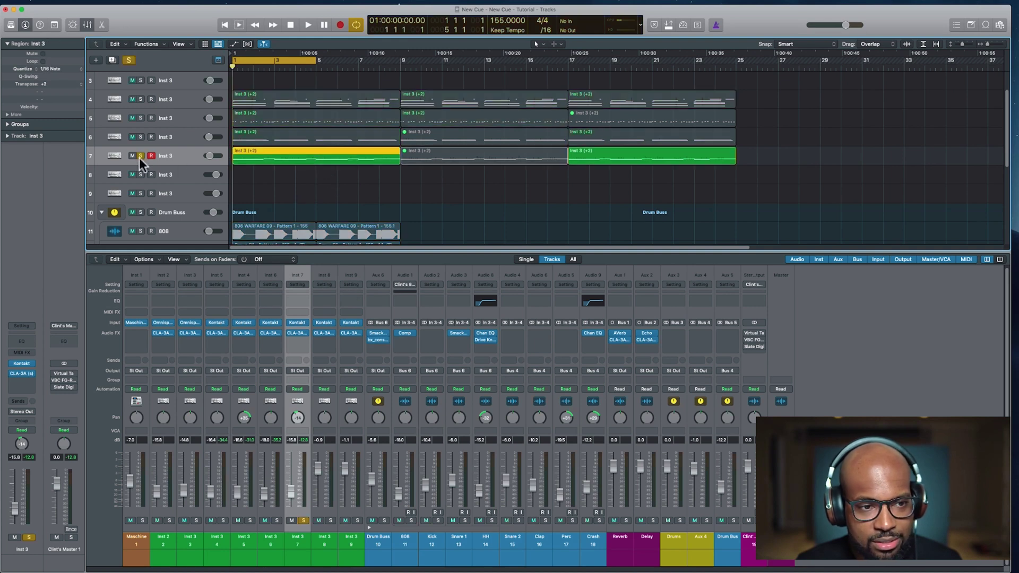
key(space)
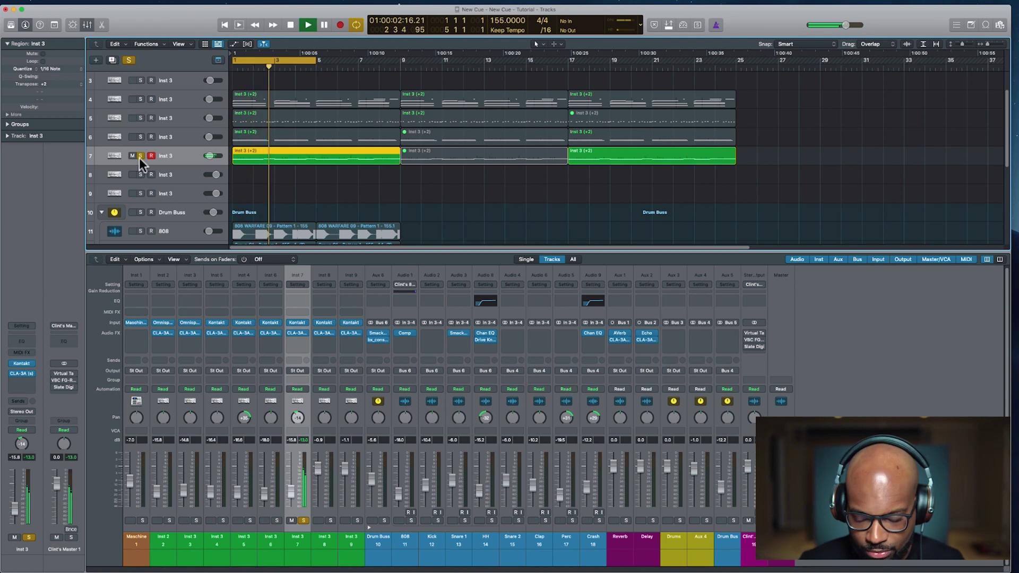
key(space)
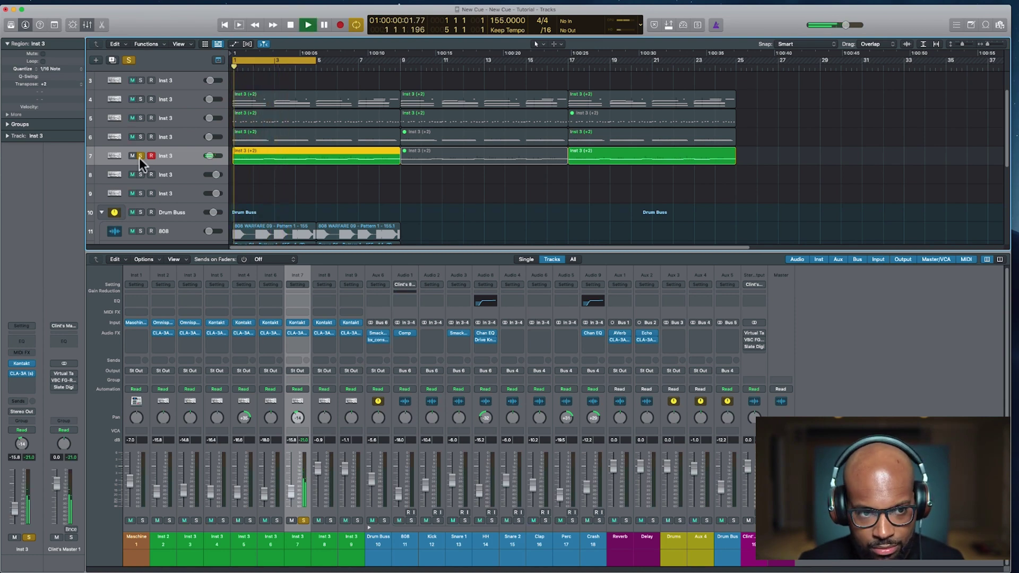
right_click(303, 155)
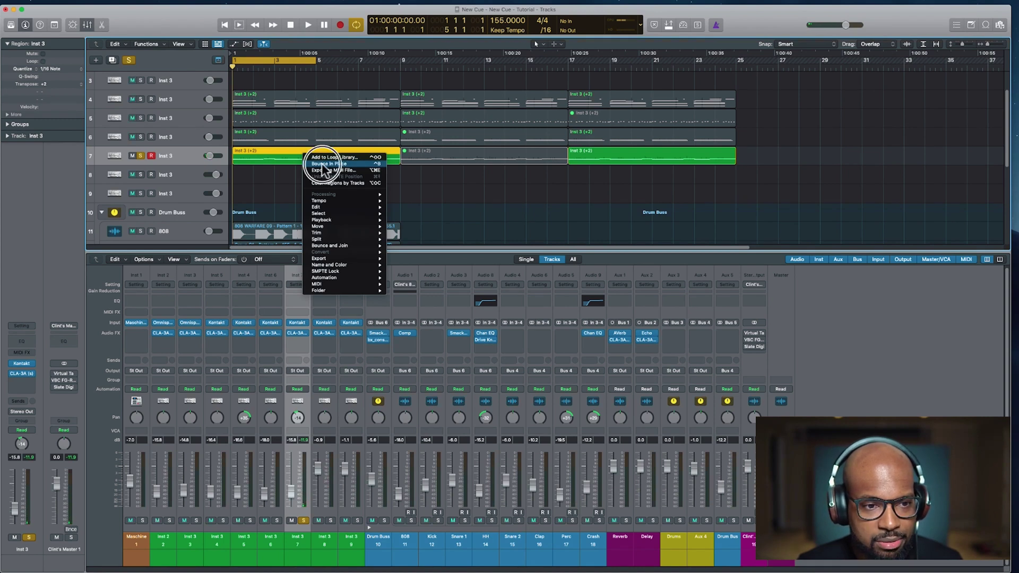
click(321, 164)
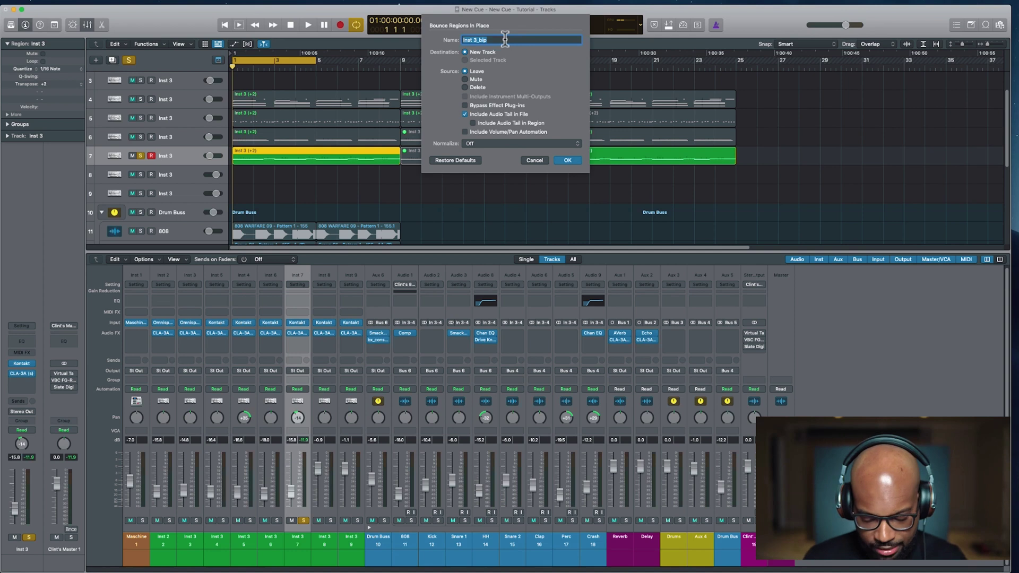
Name the bounce 'Guitar Tape Stop' and confirm it with the original region muted
text(Guitar T)
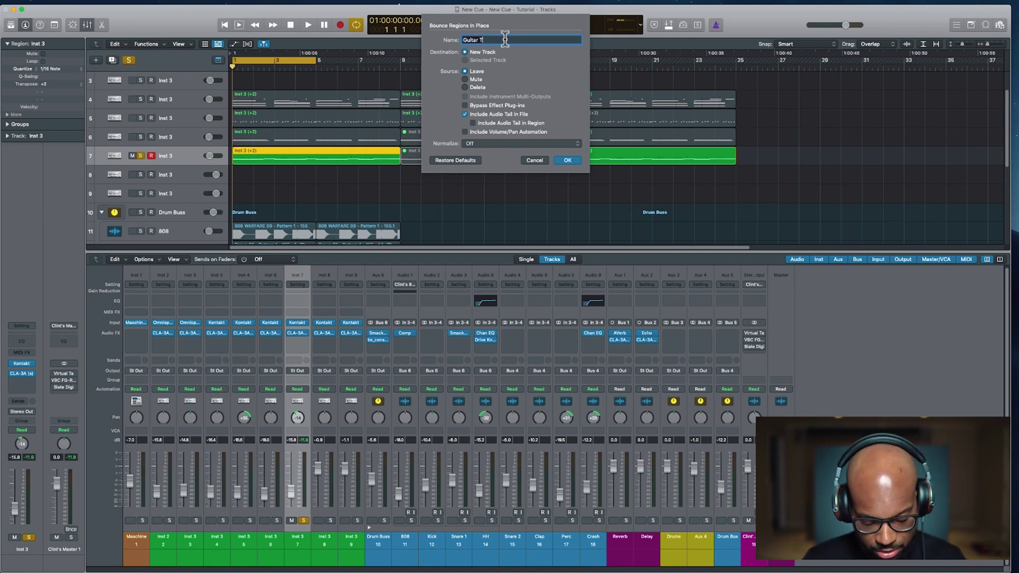
text(ape Stop)
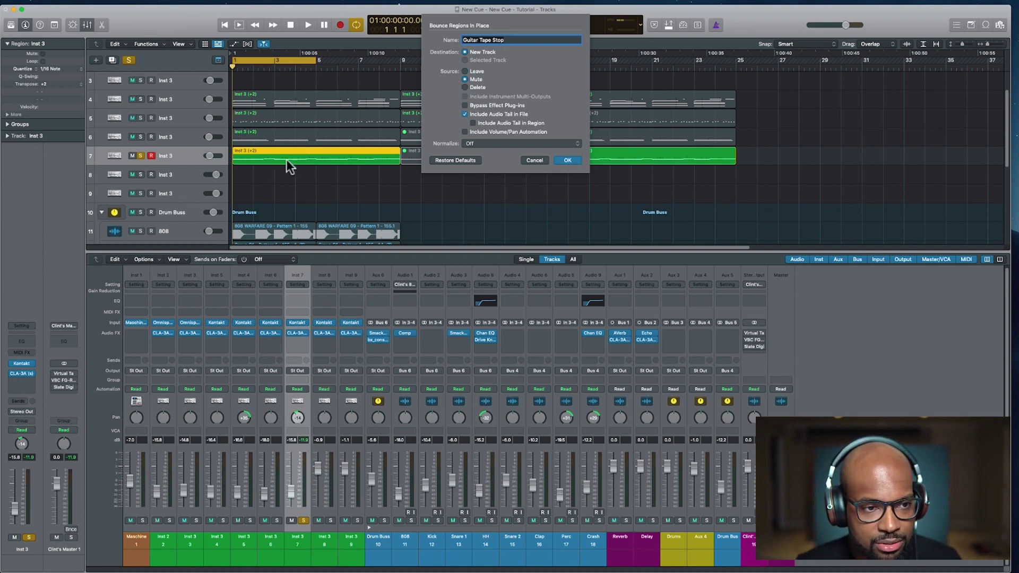
click(566, 161)
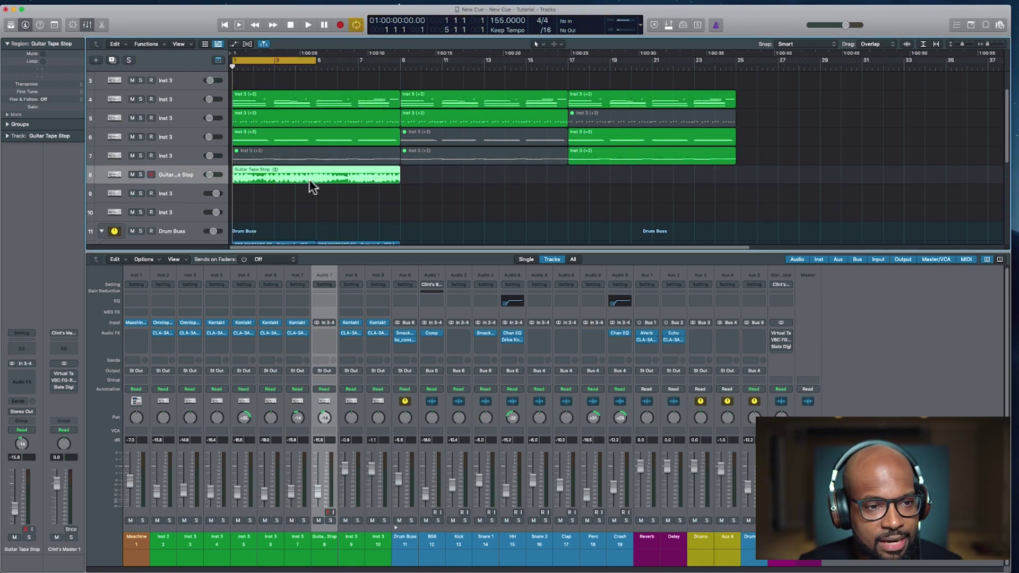
Solo the new Guitar Tape Stop track and audition its region from bar 4
click(140, 175)
key(space)
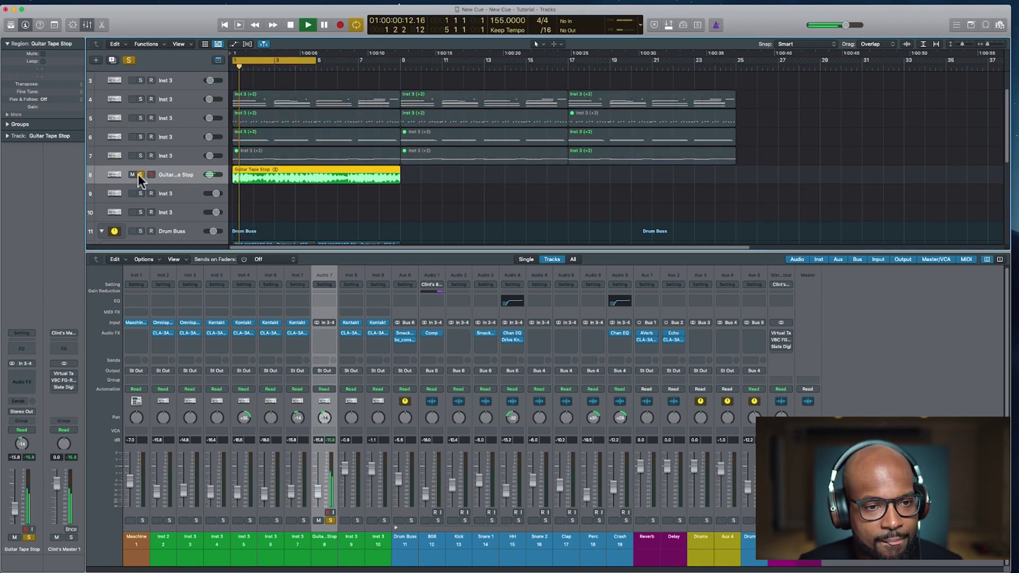
click(361, 190)
click(333, 171)
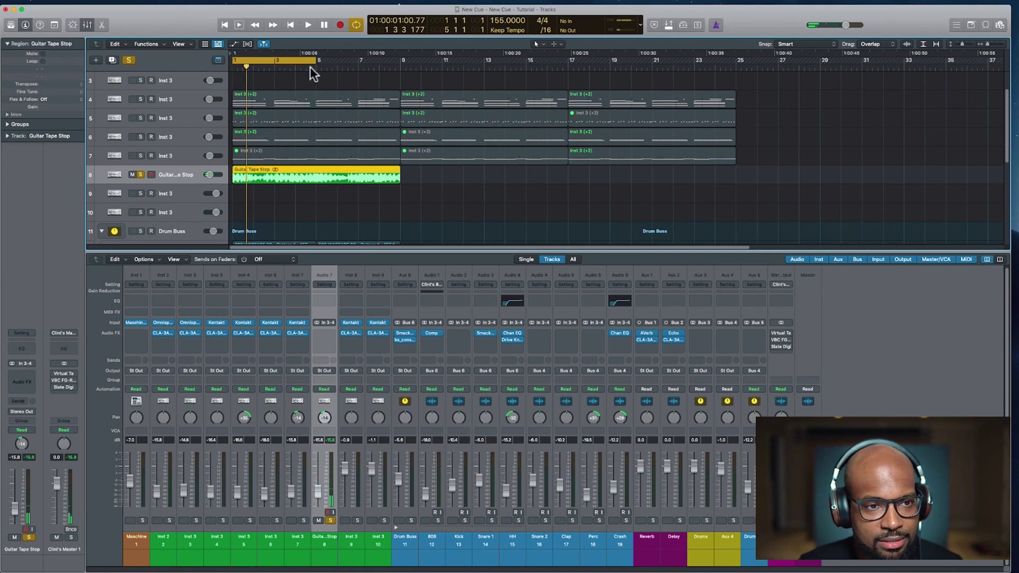
click(295, 68)
key(space)
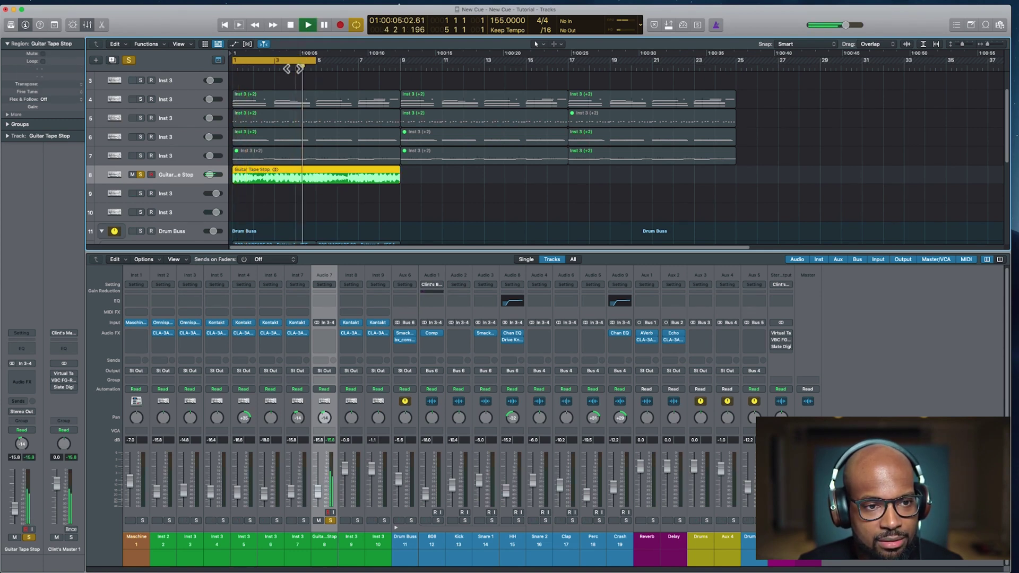
key(space)
Split the Guitar Tape Stop region at bar 5 and delete the part after the cut
click(317, 65)
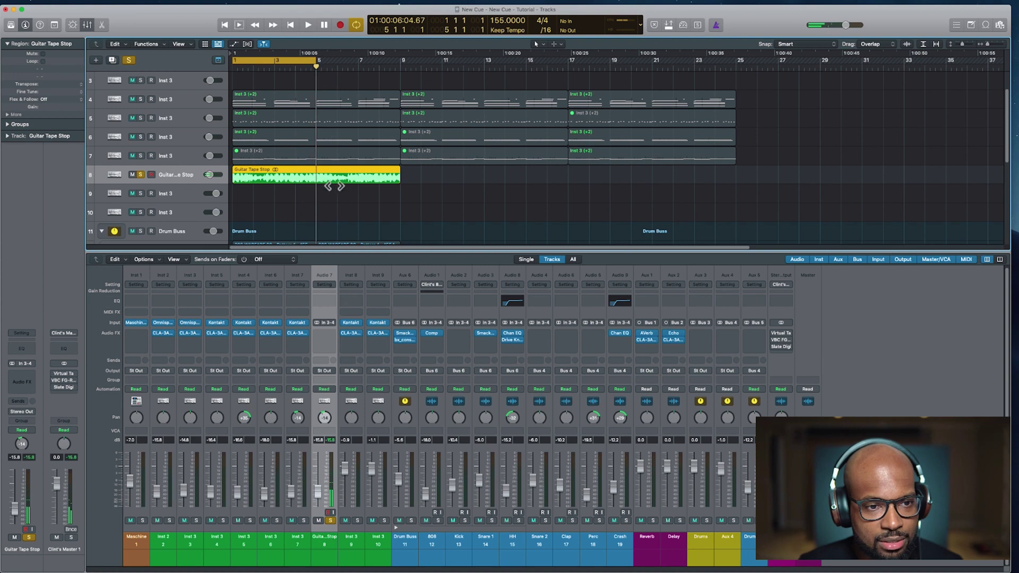
key(super+t)
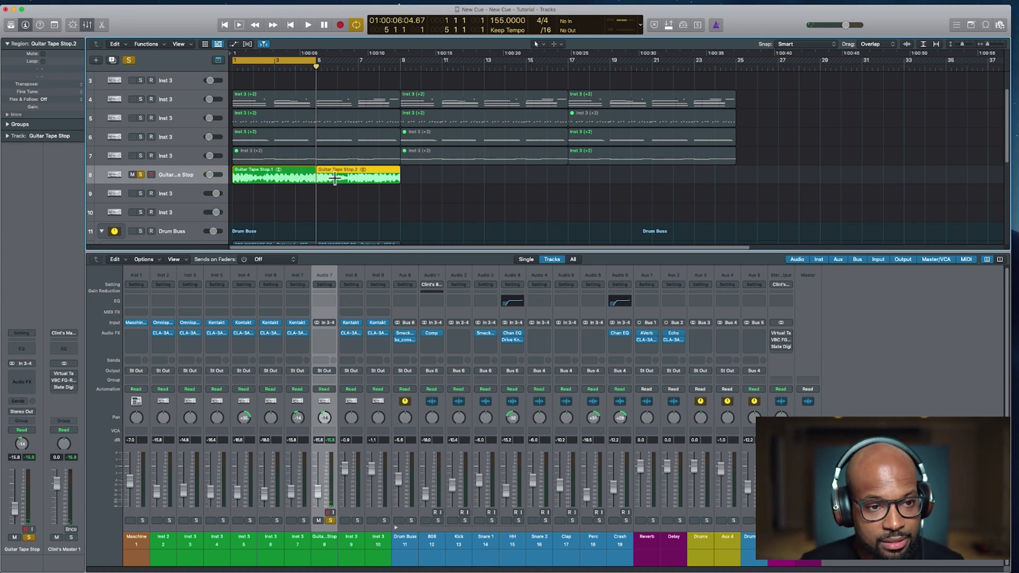
key(BackSpace)
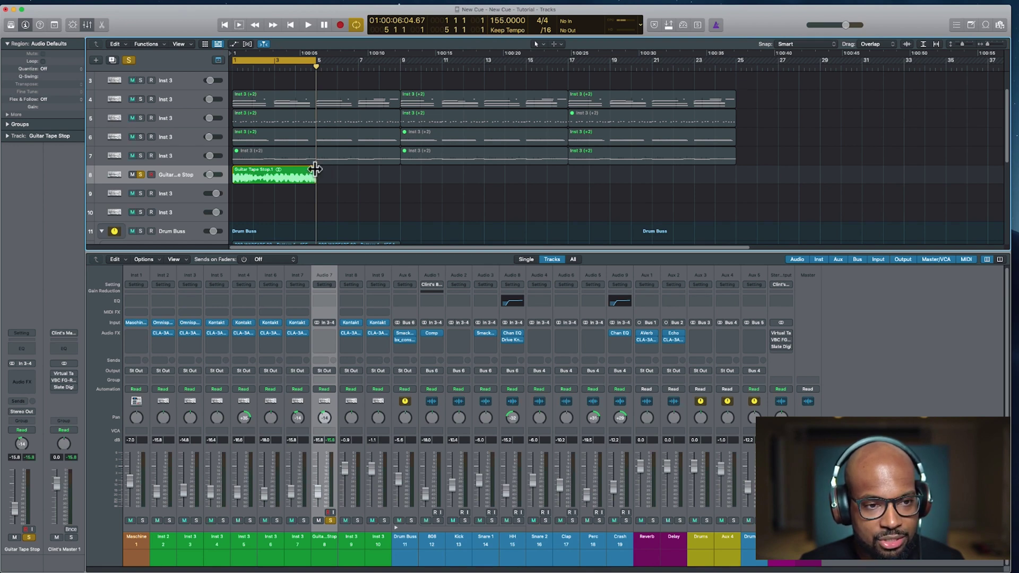
Switch off Cycle and play the shortened Guitar Tape Stop region from bar 4
click(314, 169)
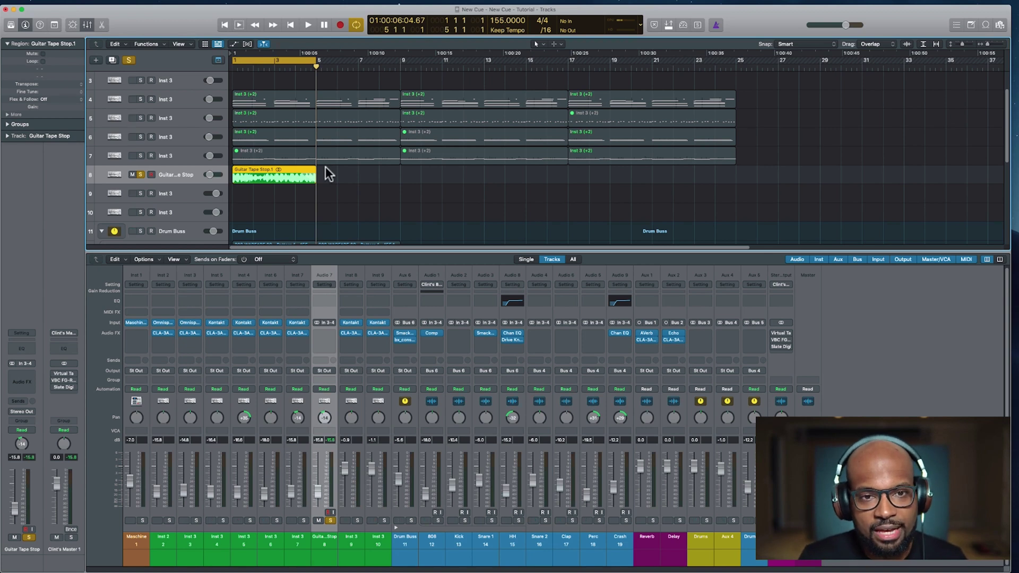
click(297, 62)
key(space)
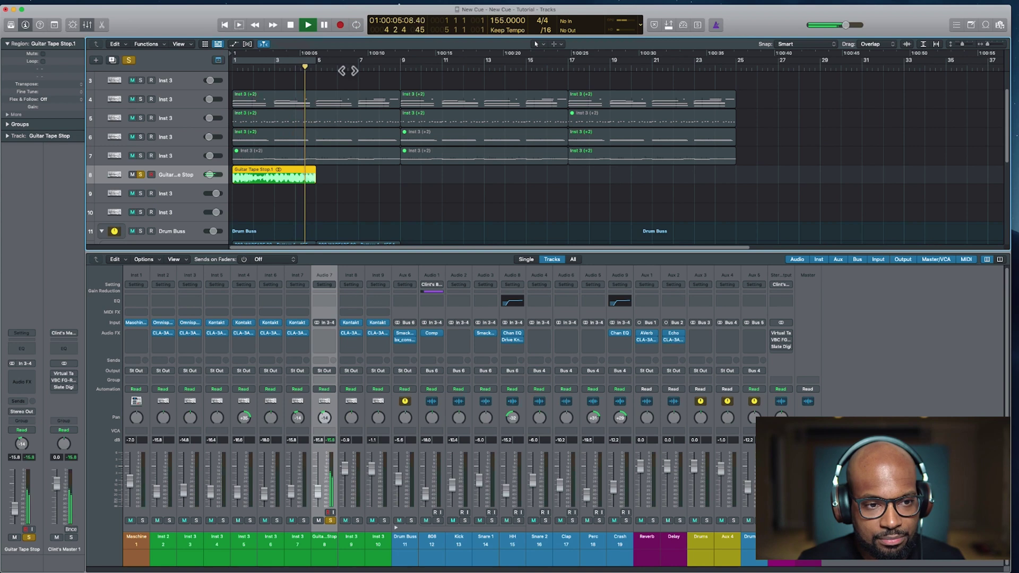
key(space)
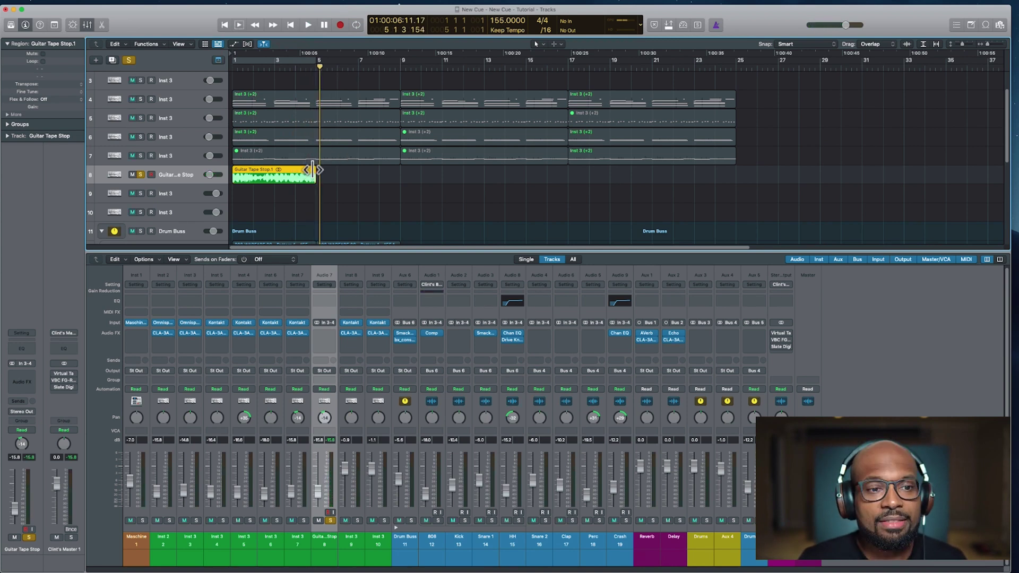
right_click(312, 169)
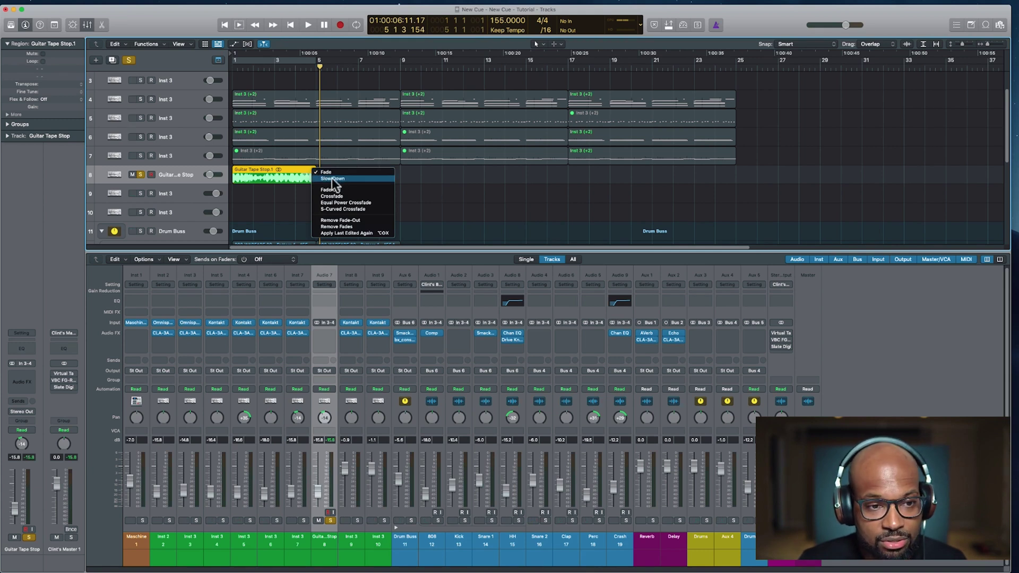
Set the region's end fade to Slow Down and audition the tape-stop ending around bars 4-5
click(332, 178)
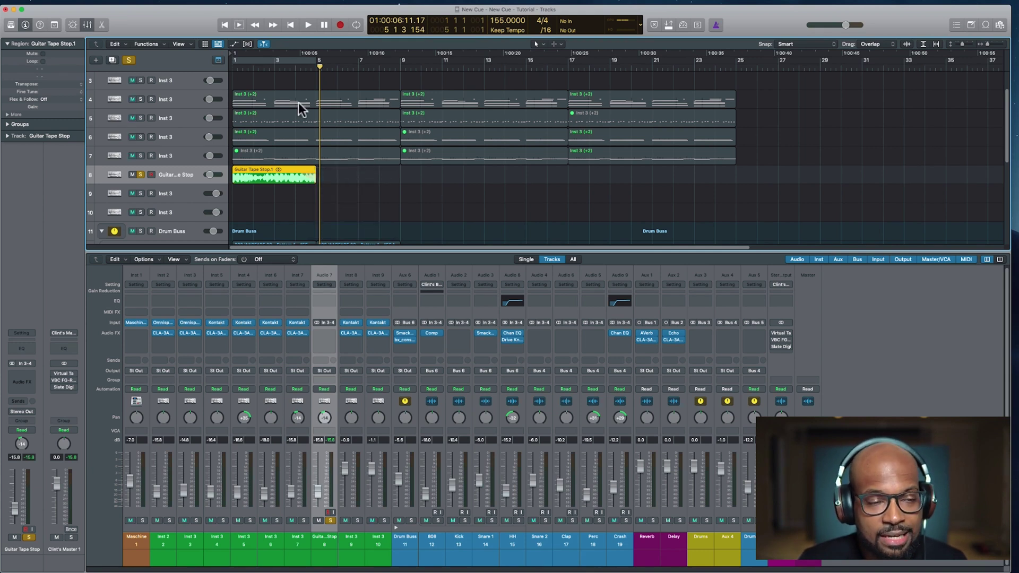
click(295, 68)
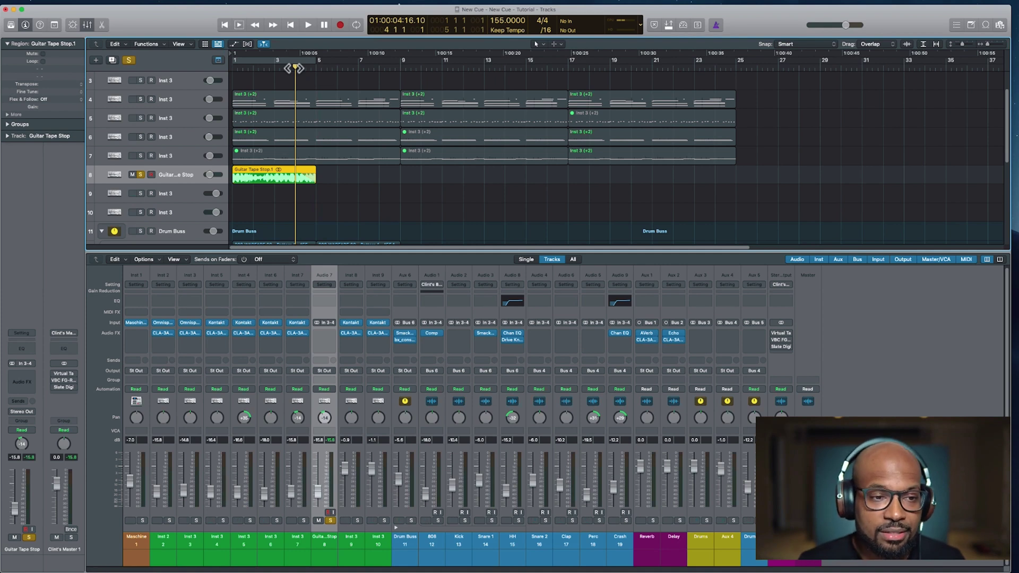
key(space)
click(303, 168)
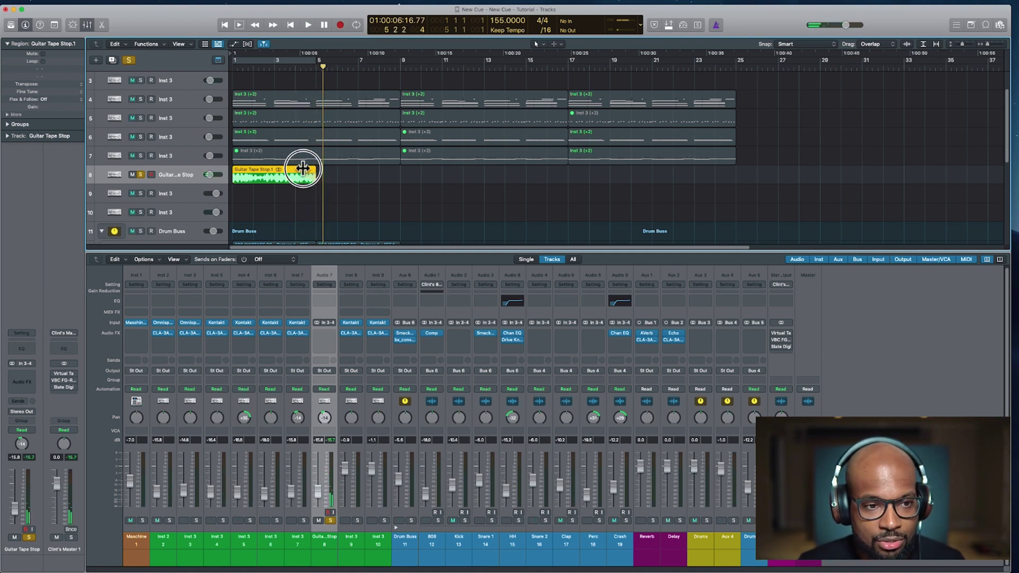
drag(302, 168, 290, 170)
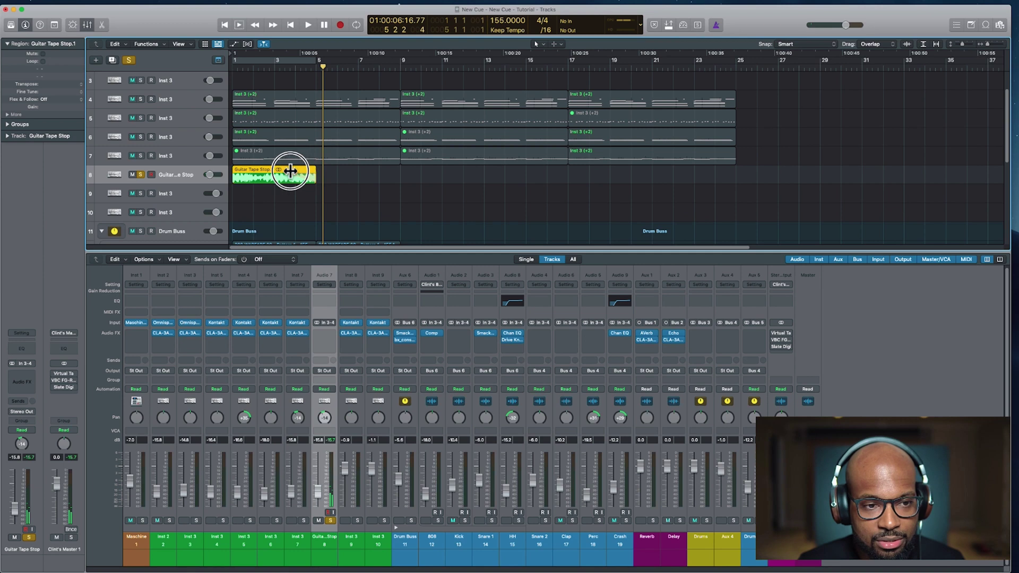
click(288, 68)
key(space)
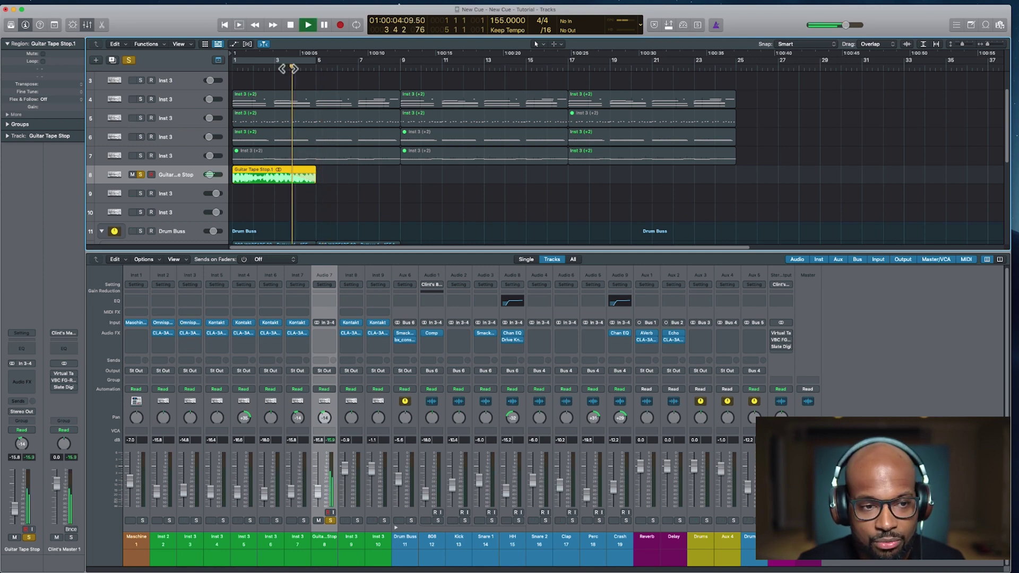
click(311, 167)
key(space)
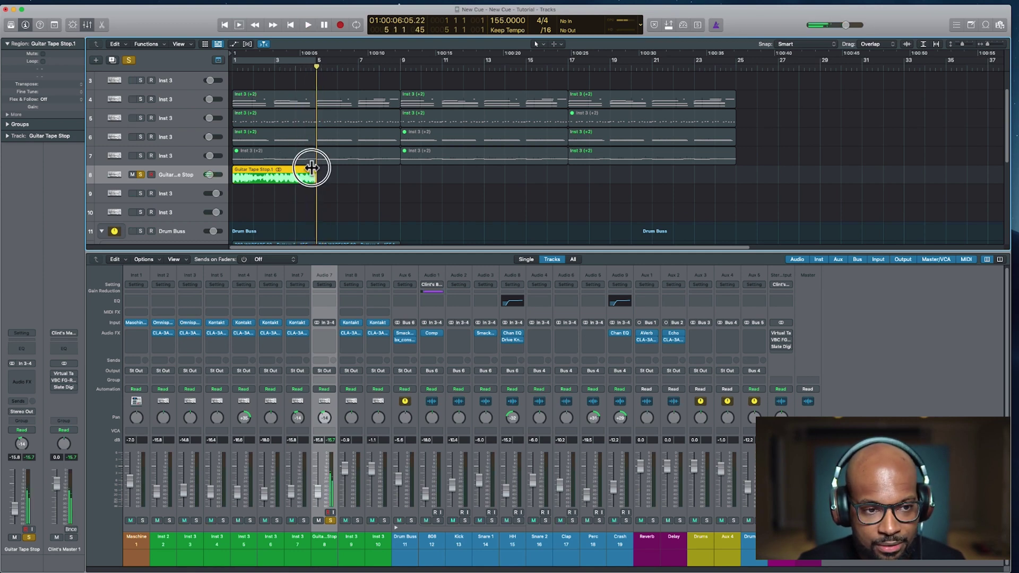
click(302, 69)
key(space)
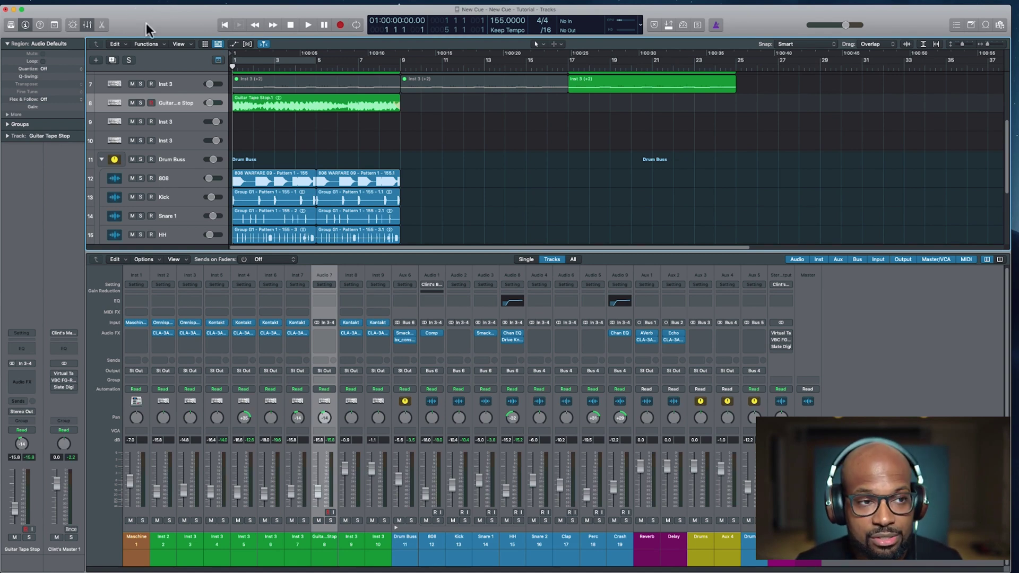
Create a new project alternative named 'New Cue v2' and answer the save-changes prompt
click(65, 1)
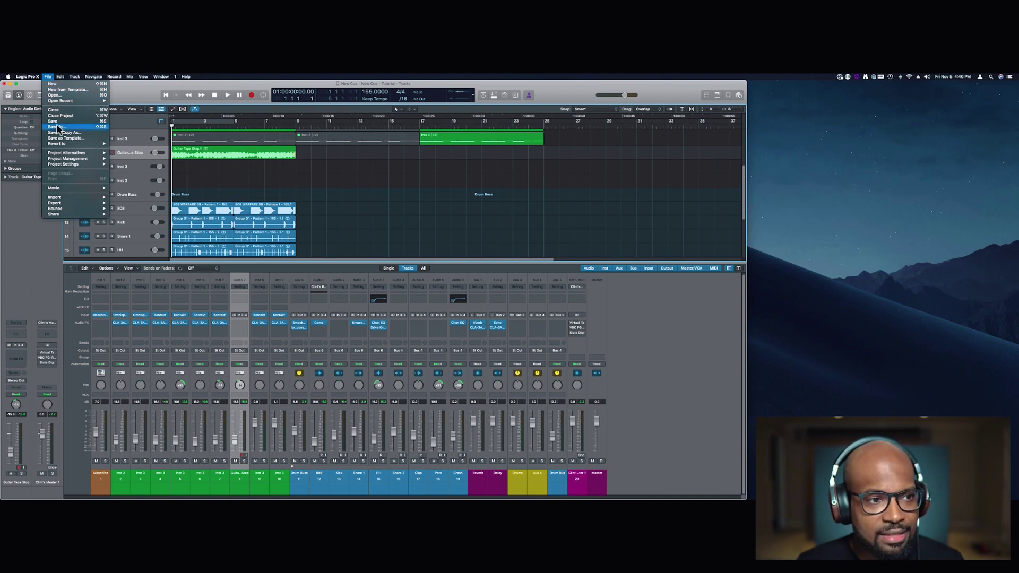
mouse_move(74, 153)
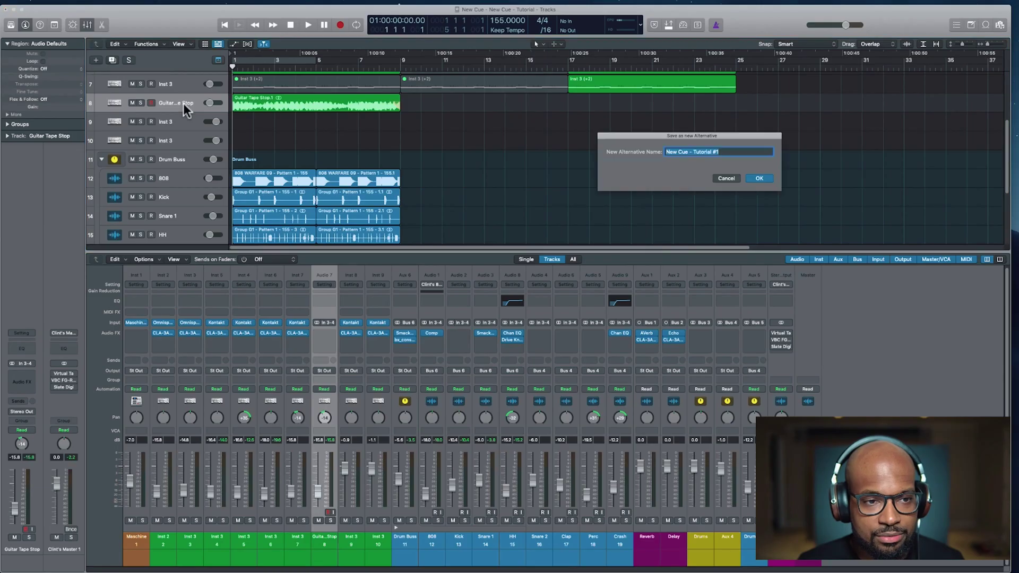
key(Right)
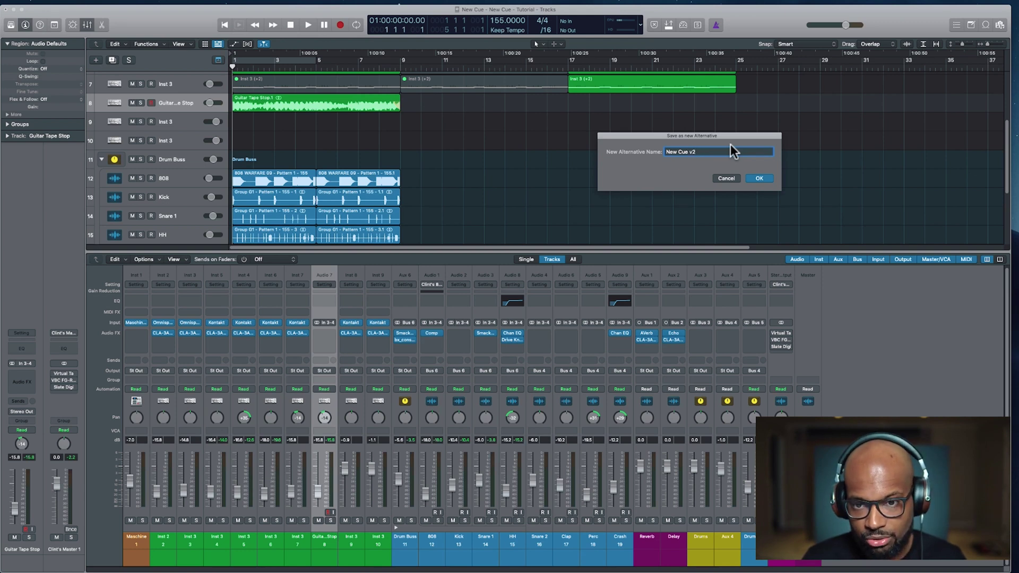
key(Return)
key(Return)
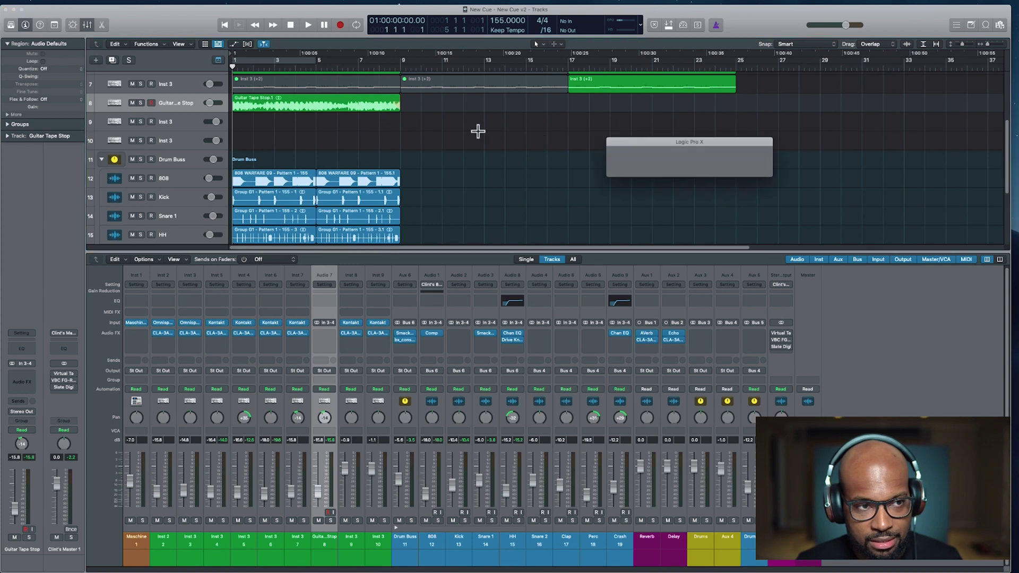
click(742, 152)
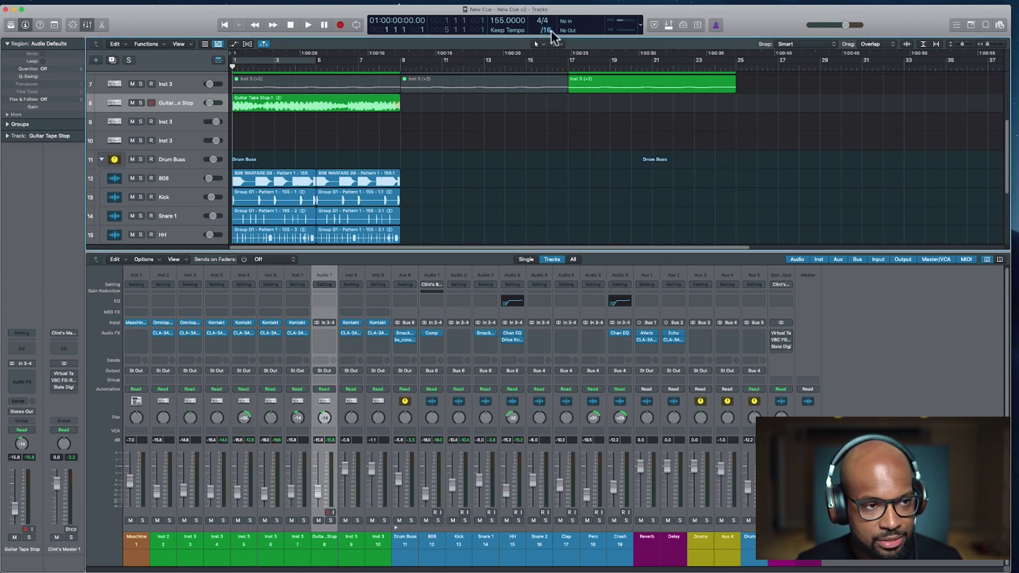
Open the Edit Project Alternatives window from File > Project Alternatives
click(64, 0)
mouse_move(89, 104)
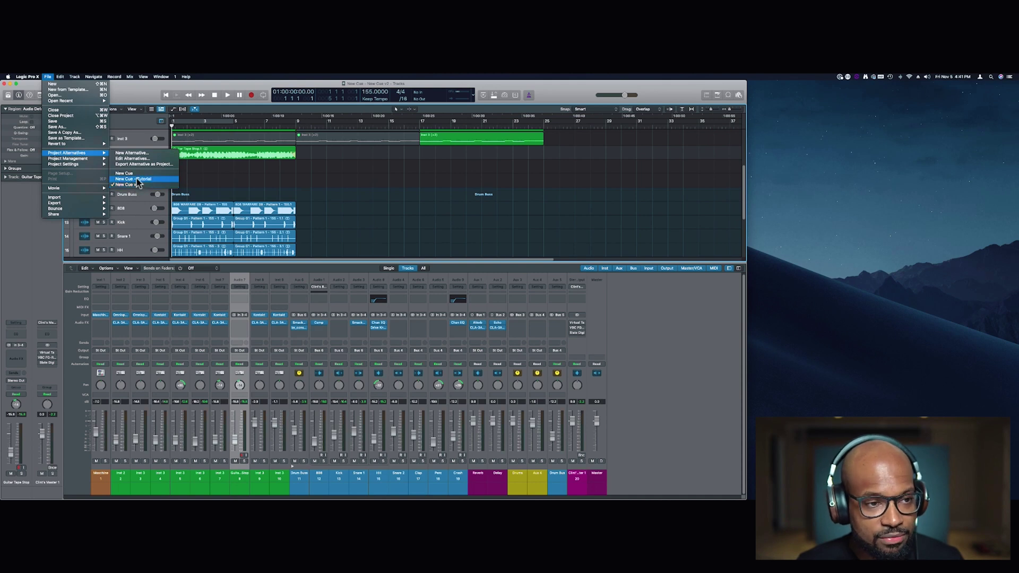
click(292, 176)
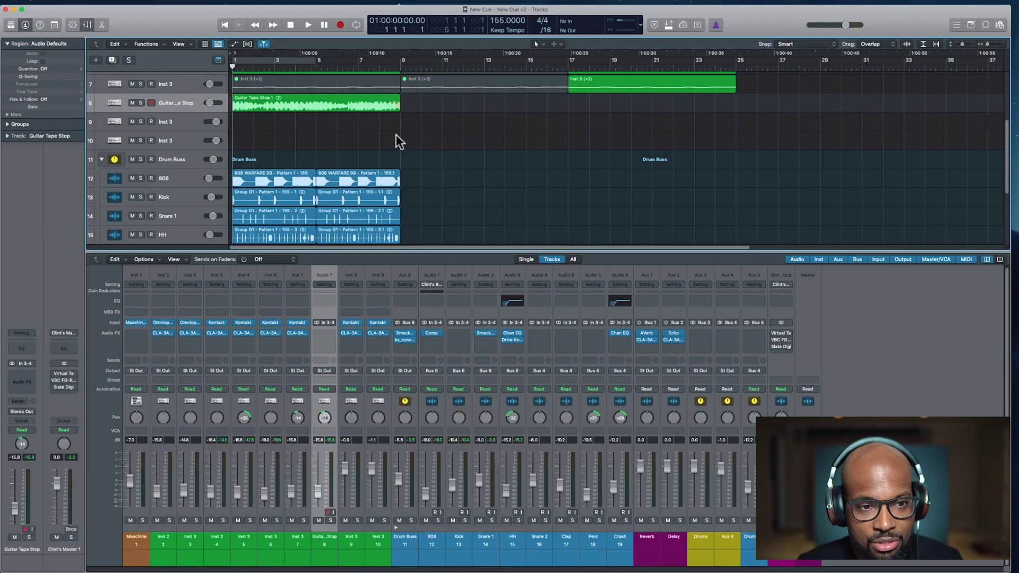
click(66, 1)
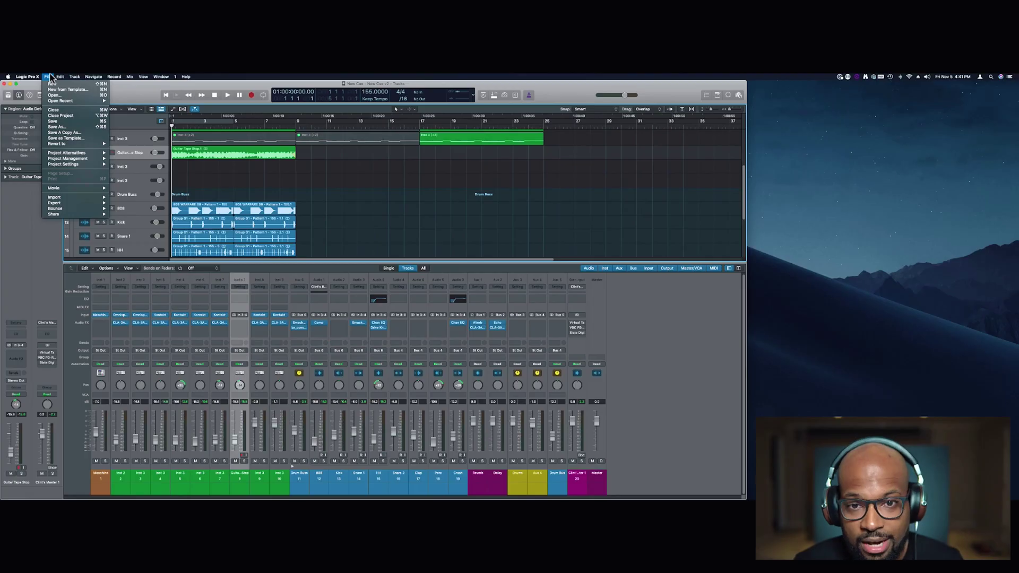
mouse_move(109, 108)
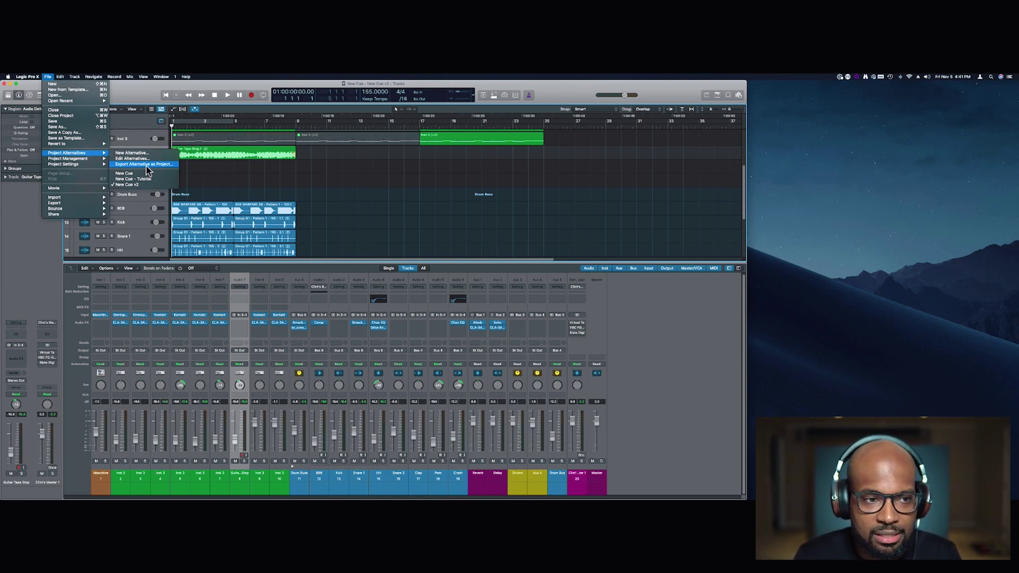
click(132, 158)
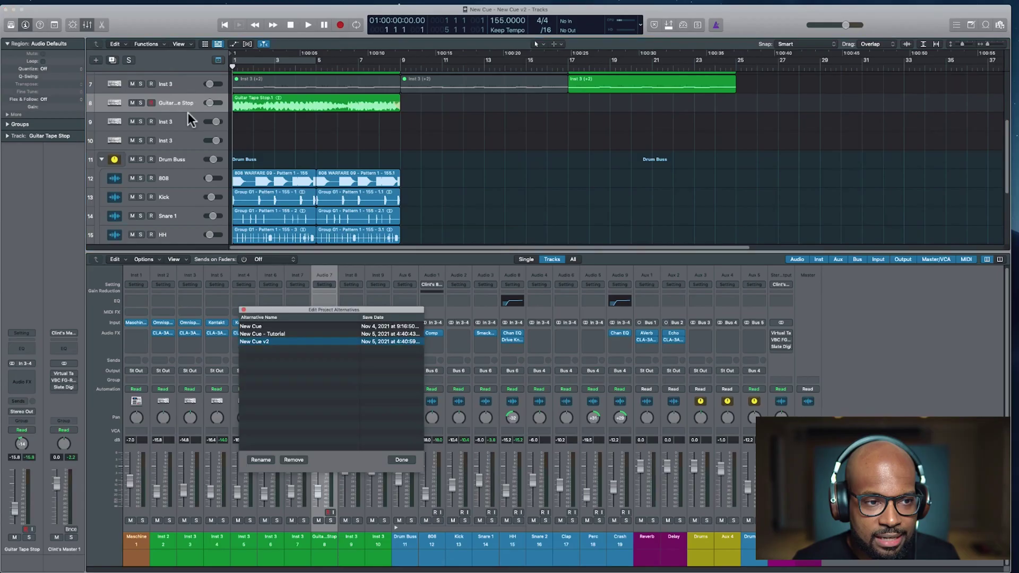
Select New Cue - Tutorial and then New Cue v2, and close the alternatives editor with Done
click(282, 332)
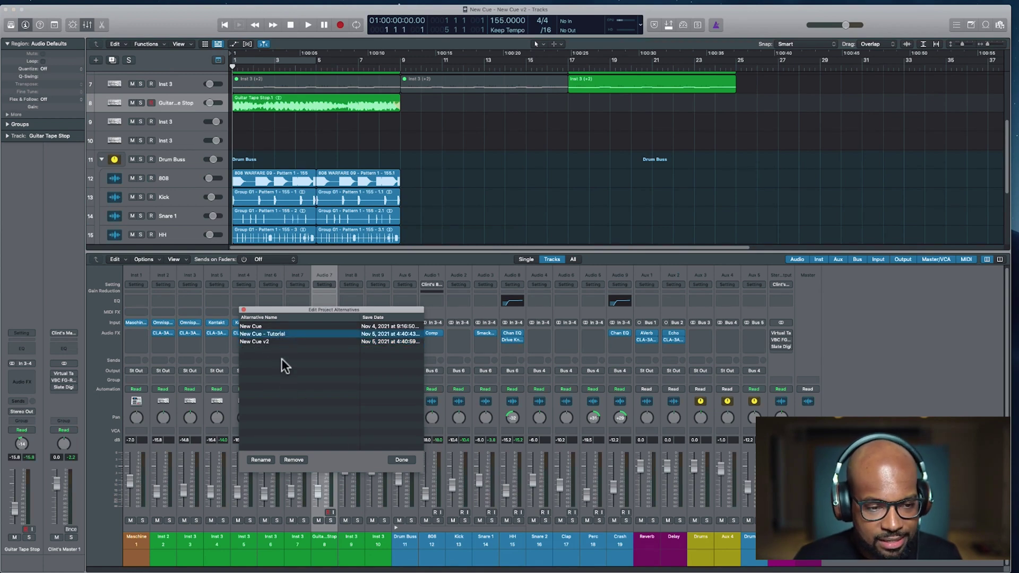
click(285, 342)
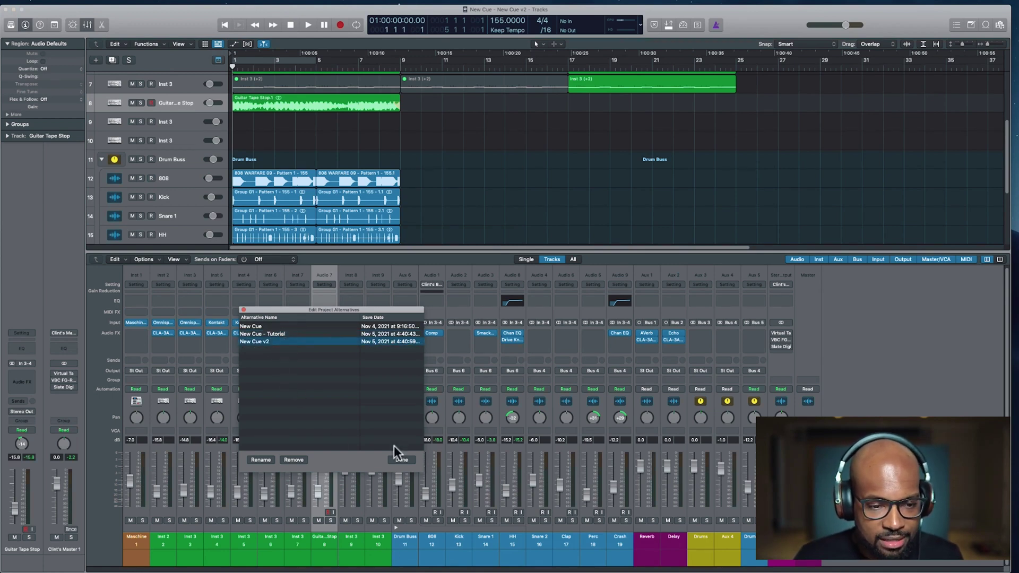
click(399, 459)
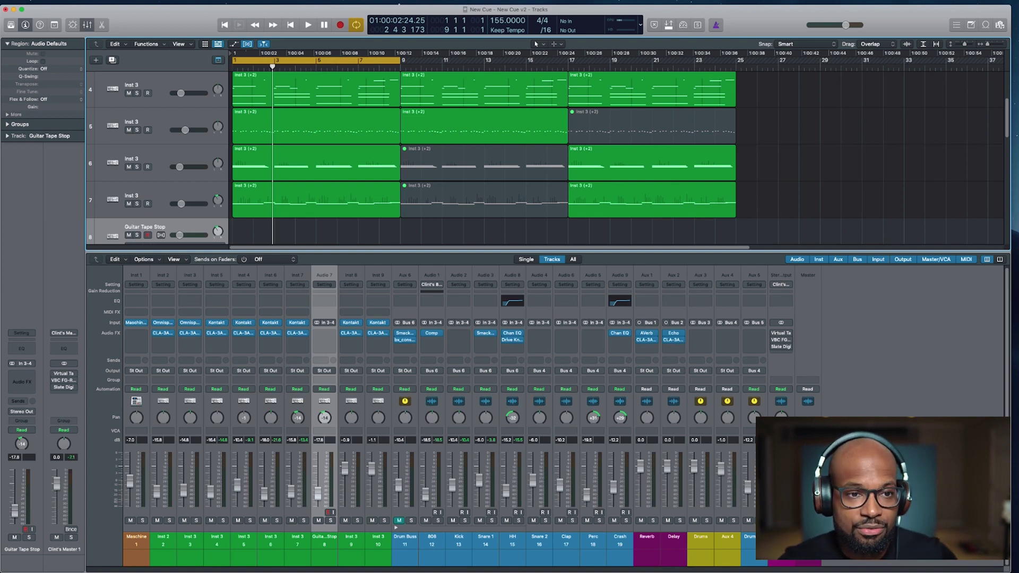
Play the project at 165 BPM, then lower the tempo to 155 BPM
click(497, 24)
drag(498, 24, 498, 17)
key(space)
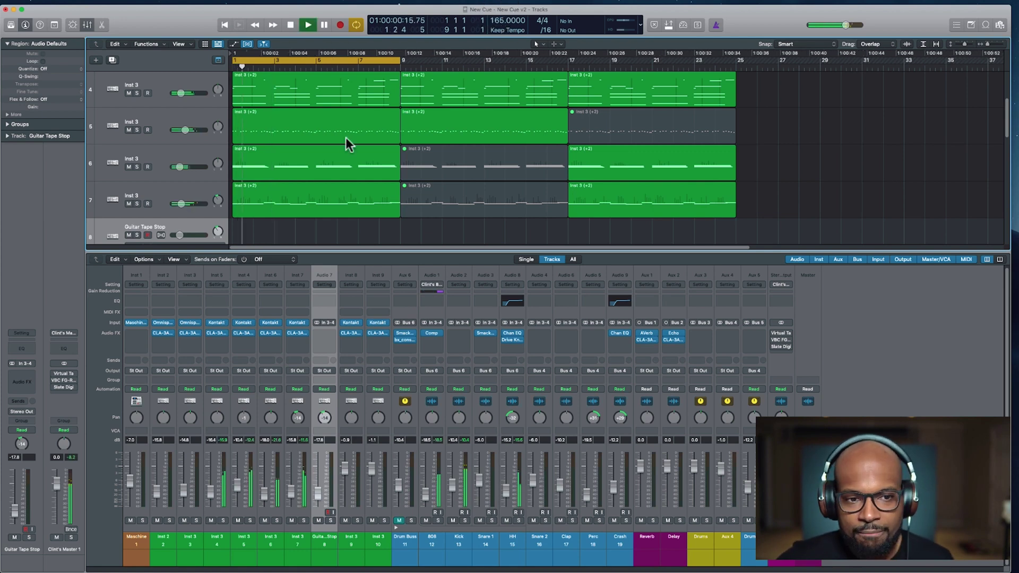
key(space)
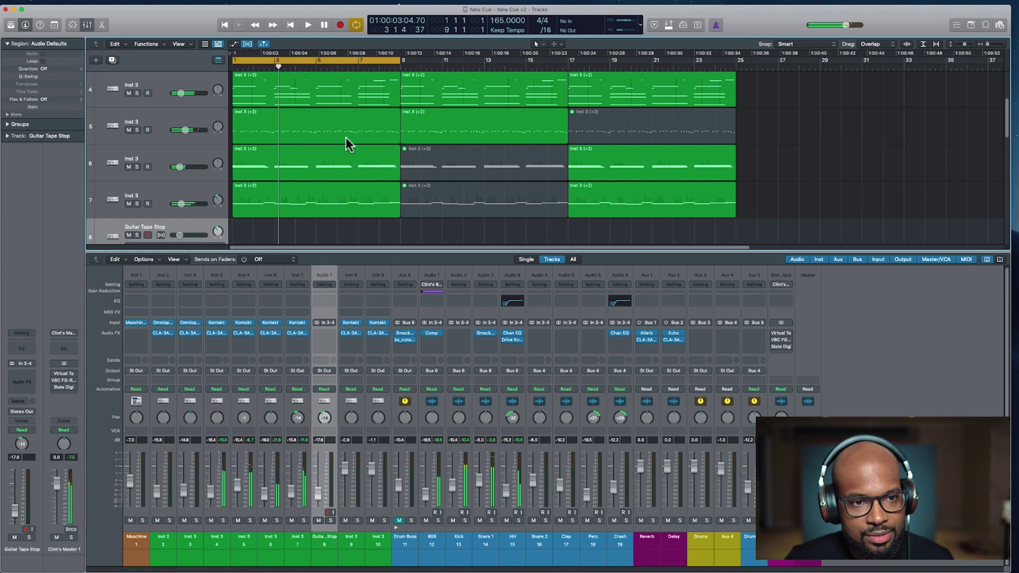
click(500, 25)
mouse_move(500, 25)
mouse_down()
mouse_move(501, 44)
mouse_move(497, 5)
mouse_up()
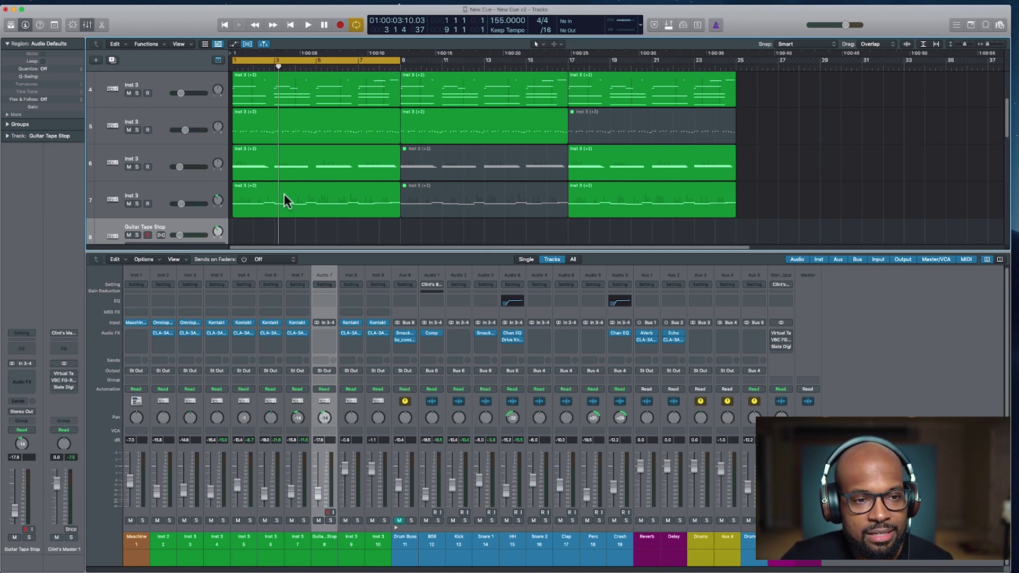
Select track 5's first Inst 3 region and bring up its region actions
click(290, 164)
click(278, 126)
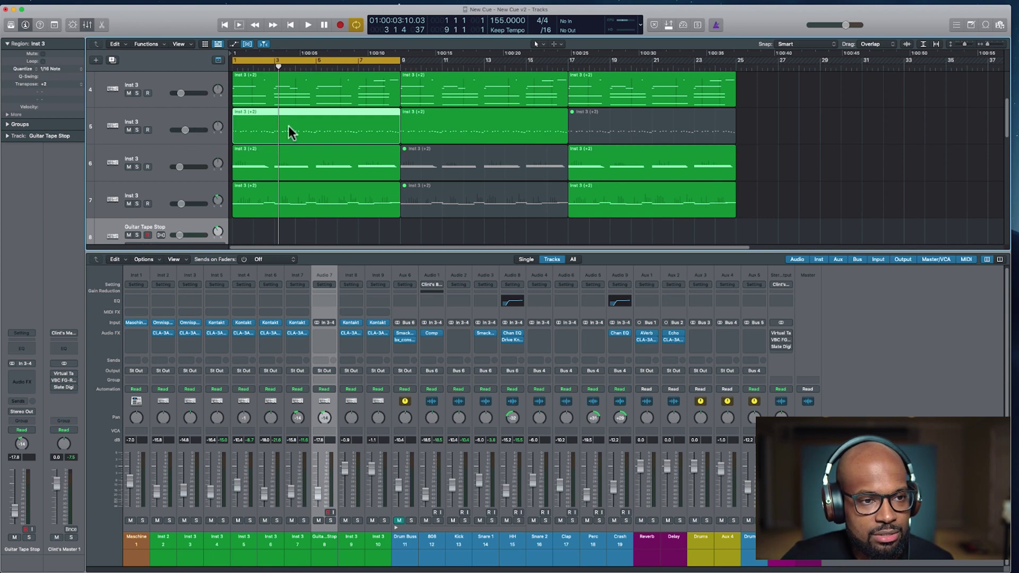
right_click(257, 118)
Bounce the first Inst 3 region in place to a new track, muting the source, and select Inst 3_bip_1
click(299, 125)
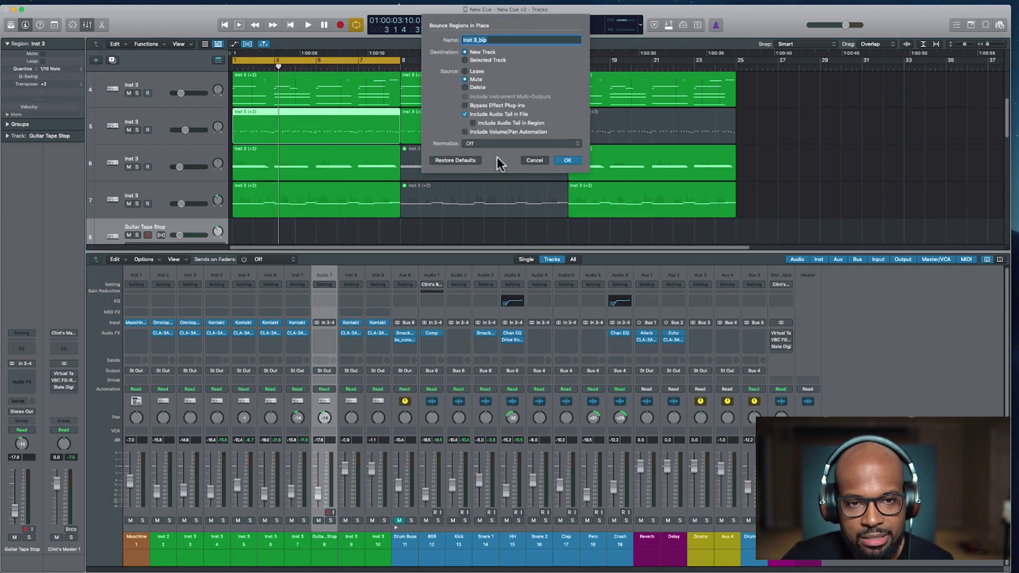
click(566, 159)
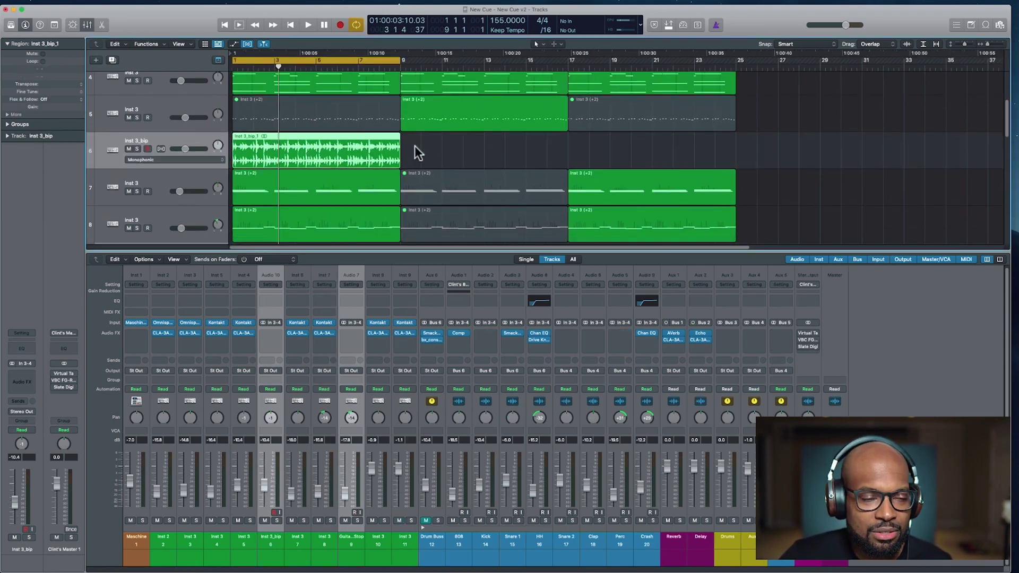
click(352, 149)
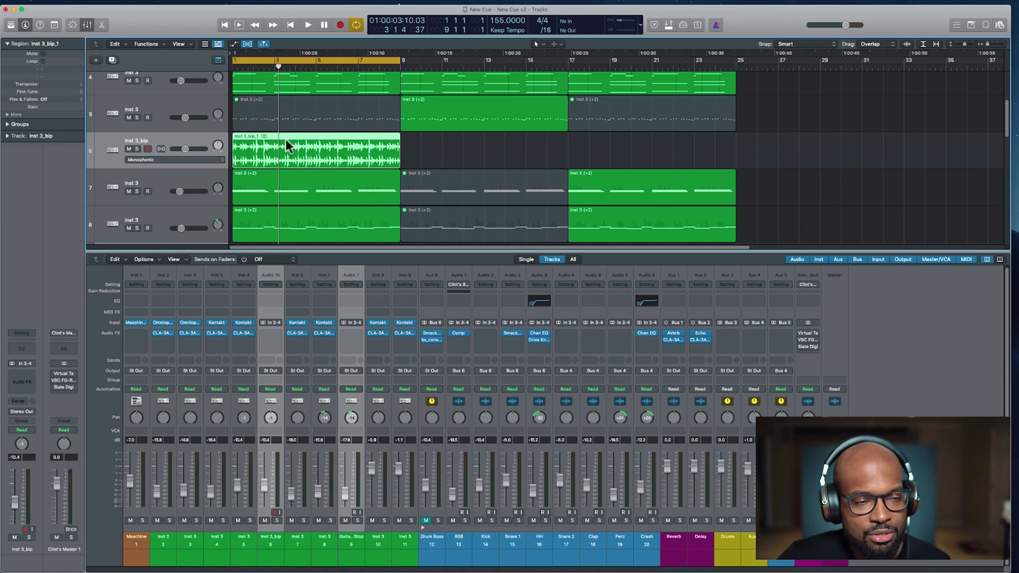
key(space)
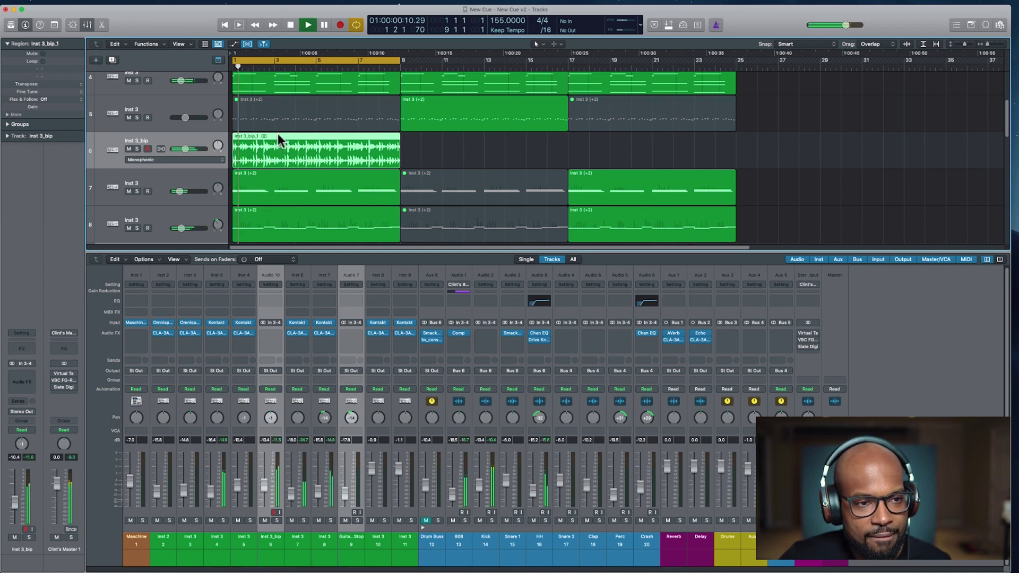
click(136, 149)
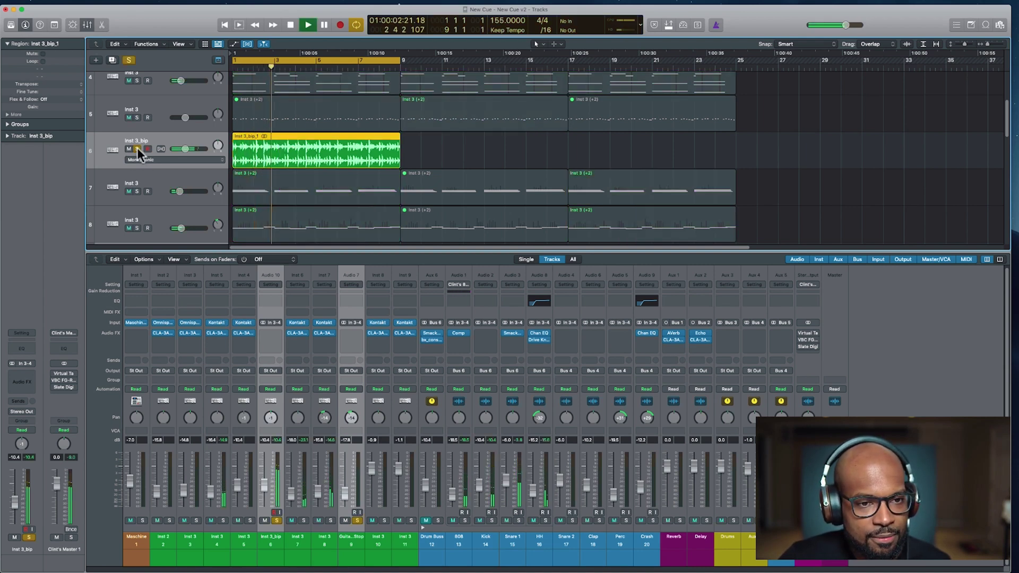
click(136, 149)
key(space)
key(Return)
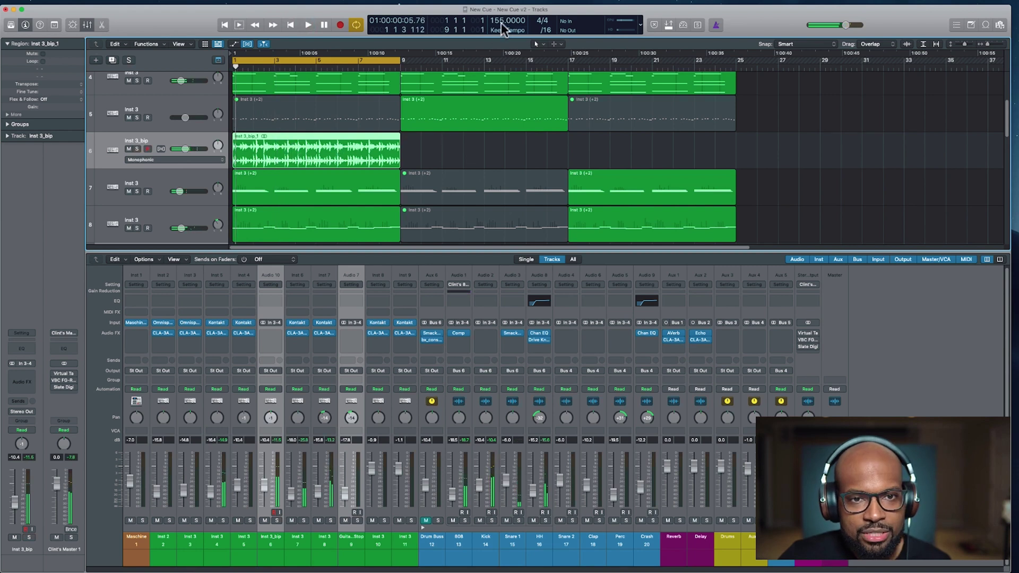
drag(502, 20, 502, 7)
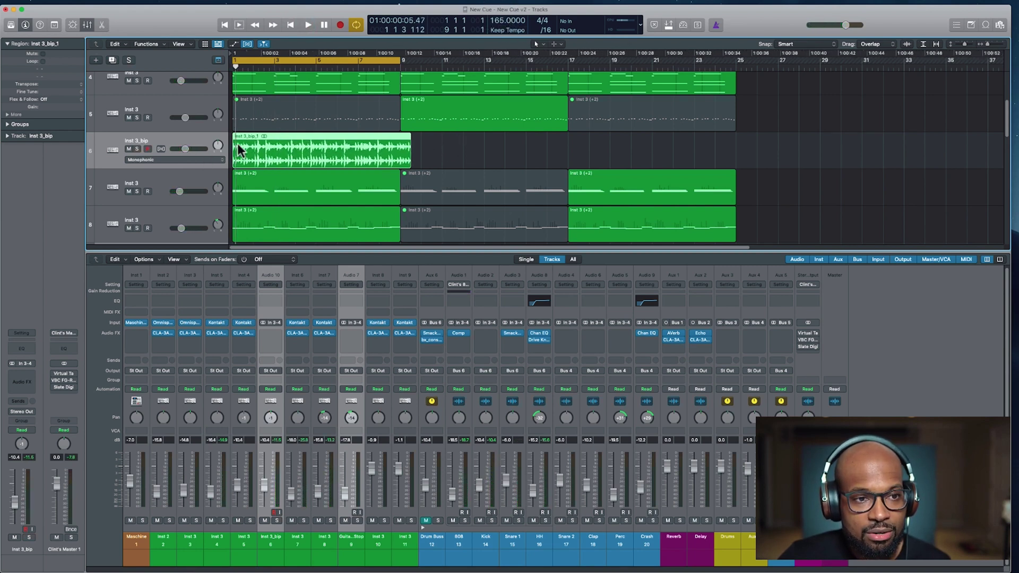
key(space)
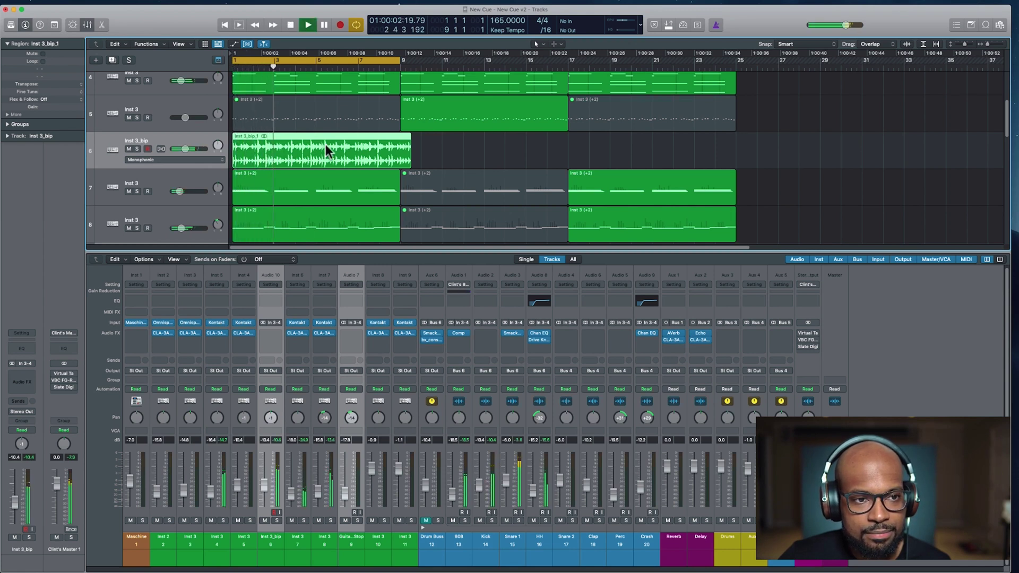
key(space)
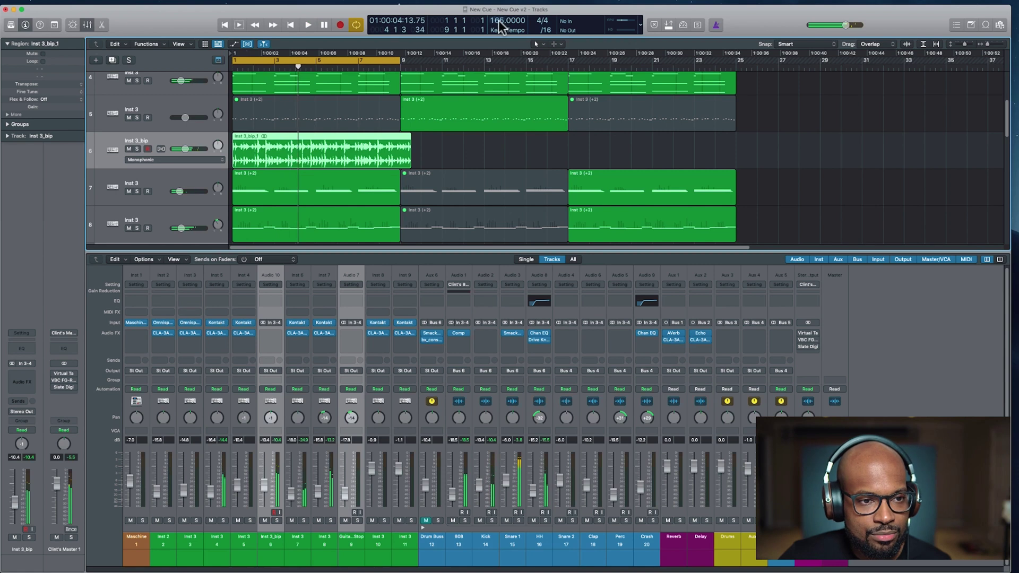
mouse_move(499, 21)
mouse_down()
mouse_move(498, 37)
mouse_move(508, 37)
mouse_up()
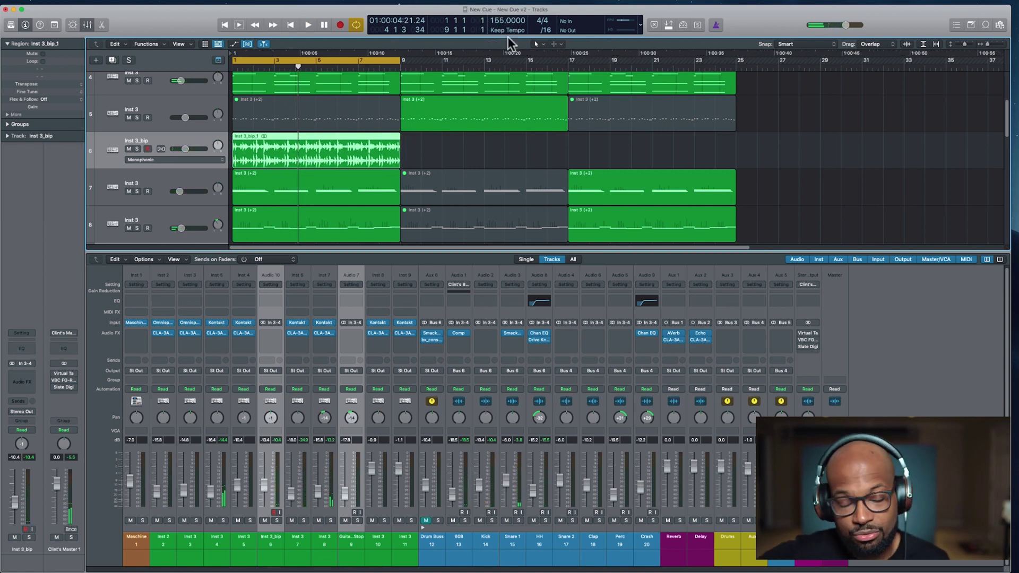
Select the Inst 3_bip_1 audio region with the flex editing view shown
click(432, 159)
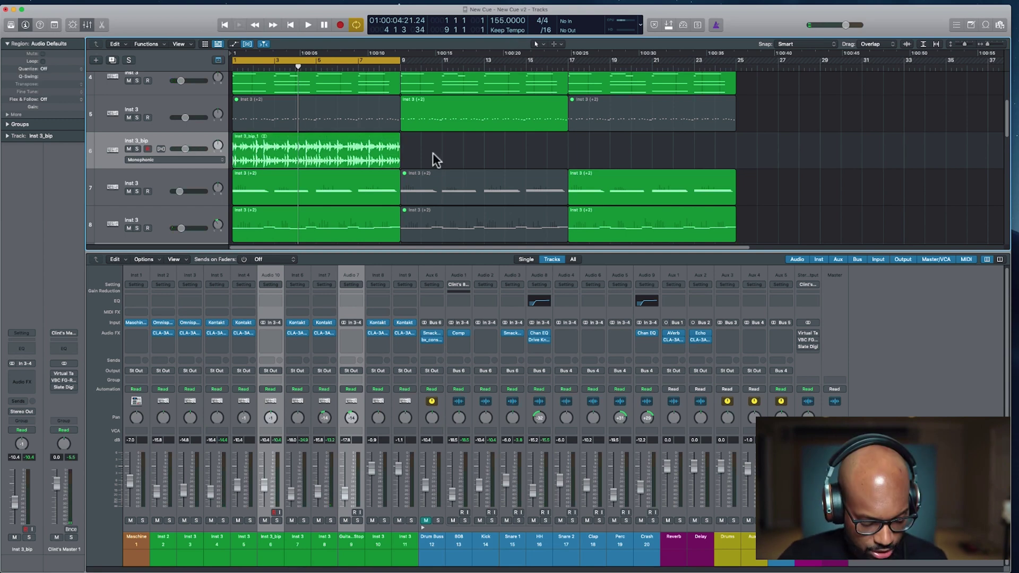
key(super+f)
key(super+Up)
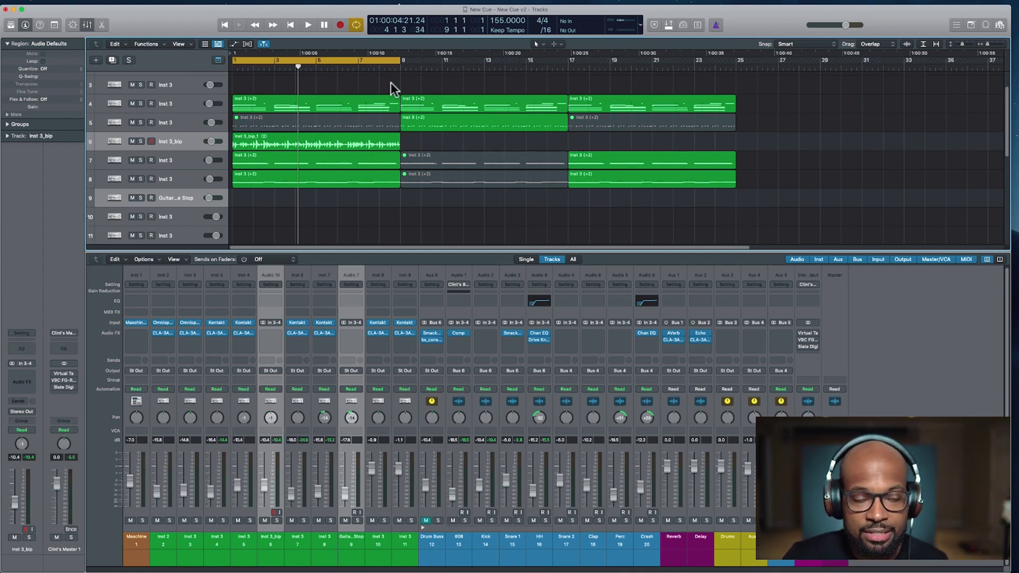
click(383, 143)
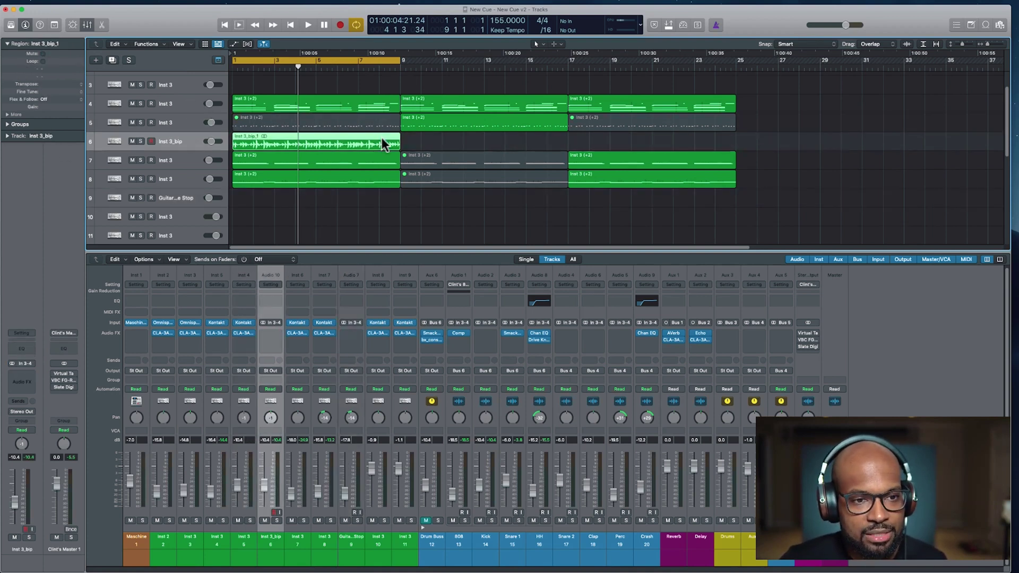
key(super+f)
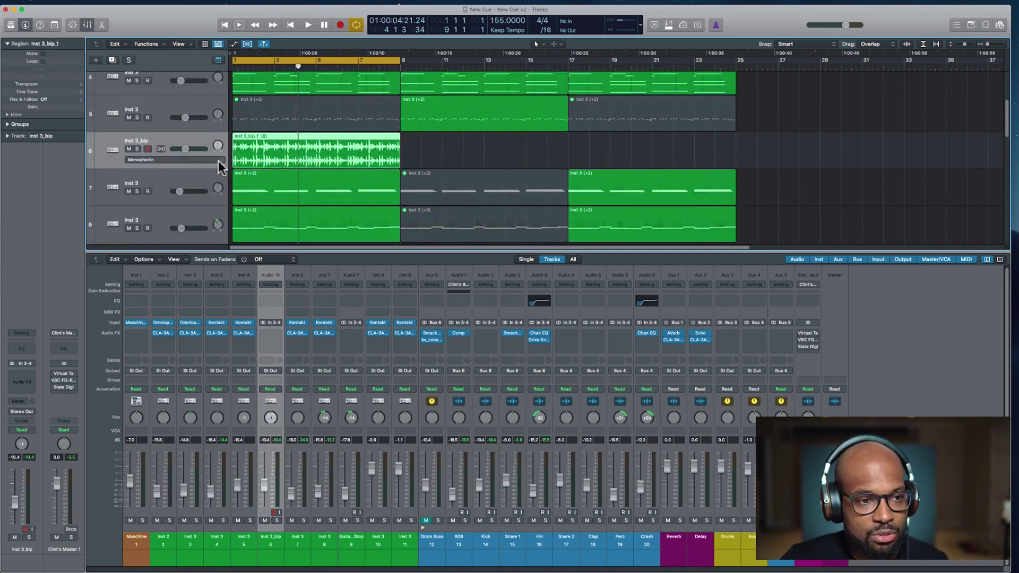
Switch track 6 (Inst 3_bip) to Flex Time Polyphonic mode
click(218, 160)
click(221, 165)
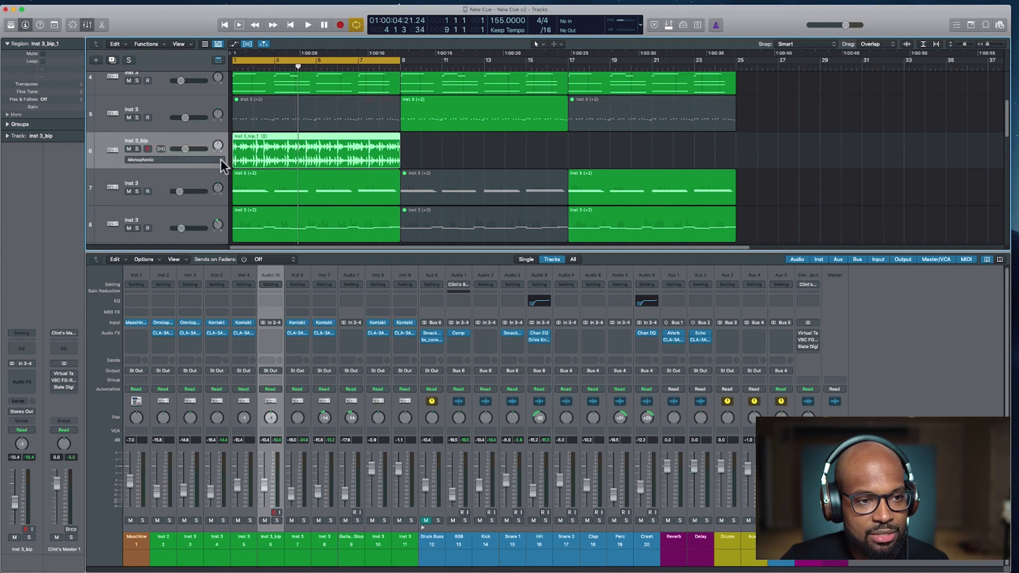
click(219, 160)
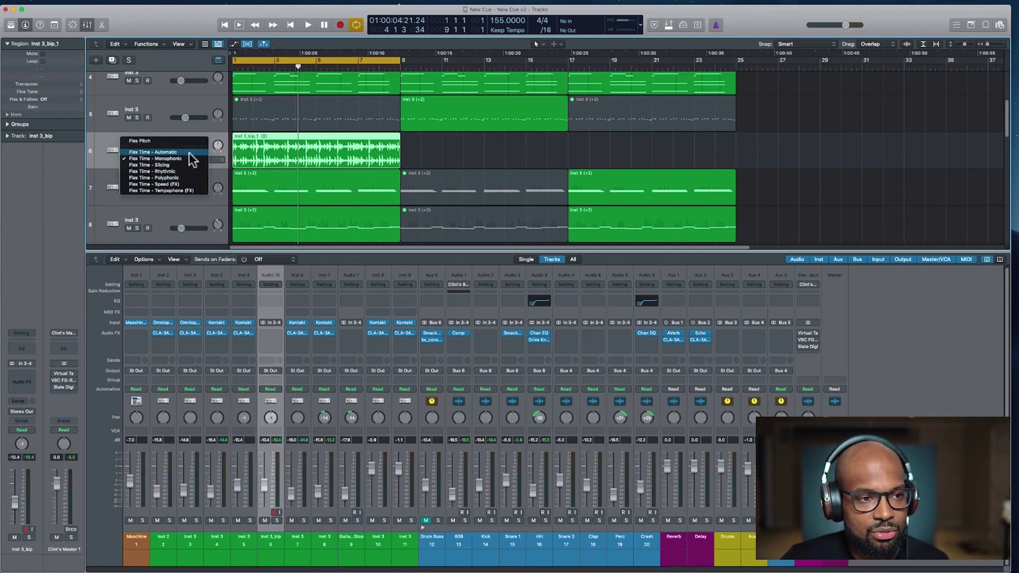
click(185, 178)
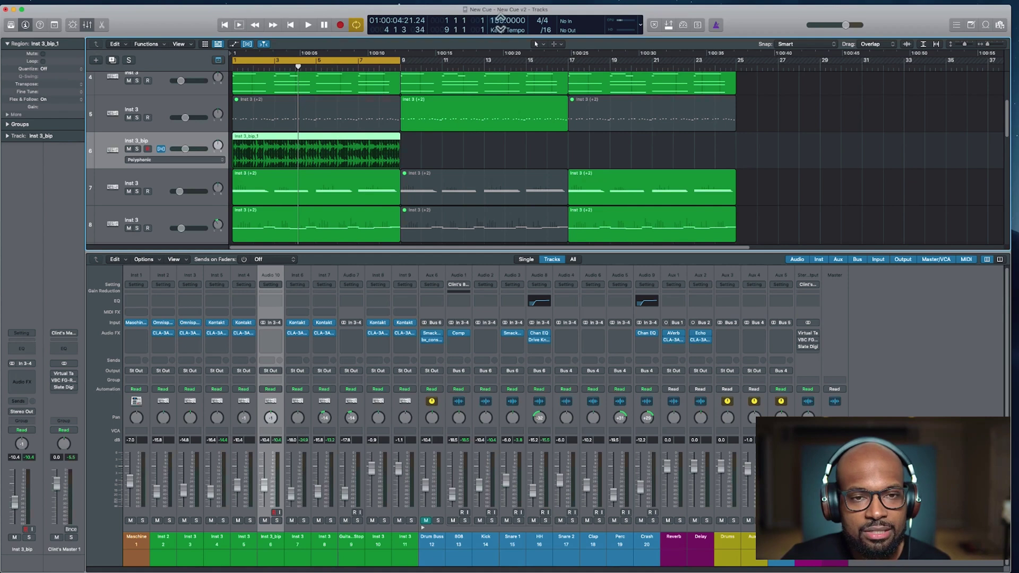
Raise the project tempo to about 165 BPM and play back to check the flexed audio
drag(501, 24, 501, 8)
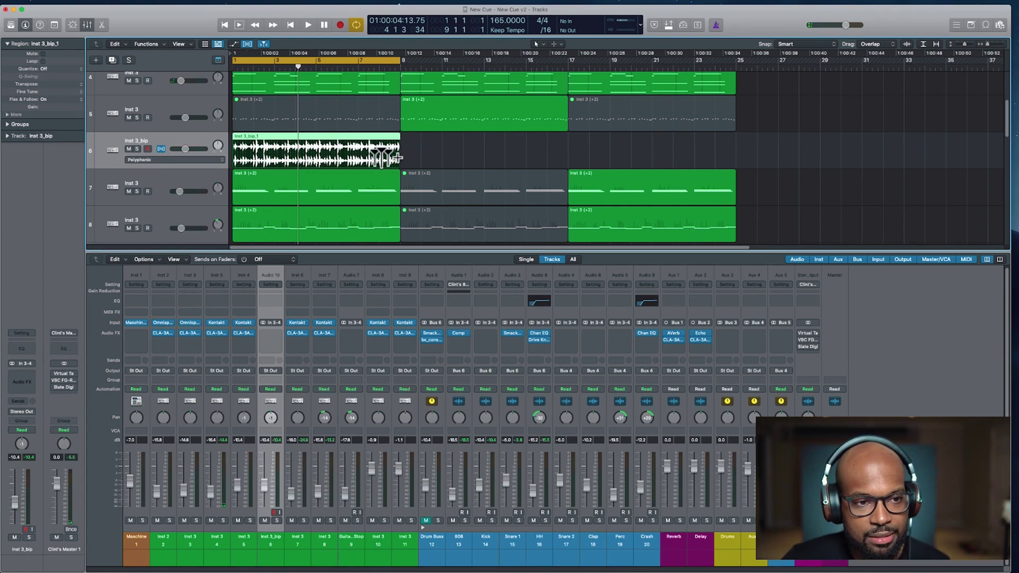
key(space)
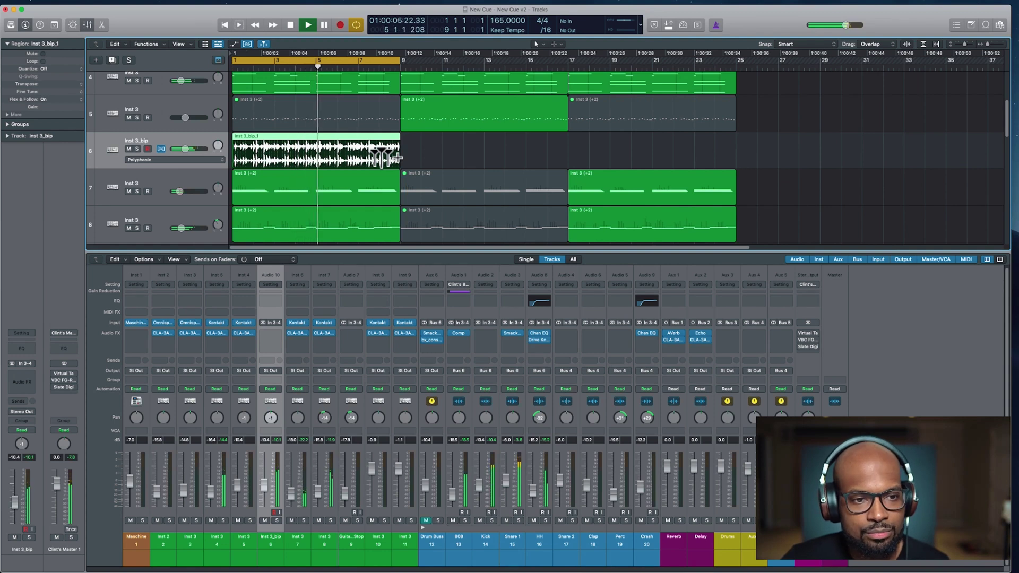
key(space)
Play back at about 145 BPM, then leave the project tempo at 149 BPM
drag(508, 21, 498, 47)
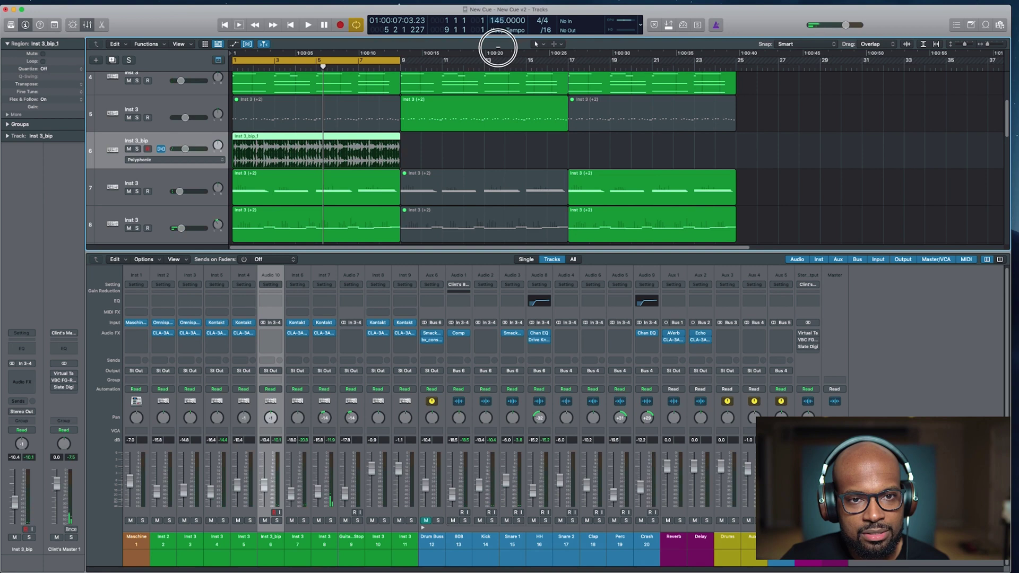
key(space)
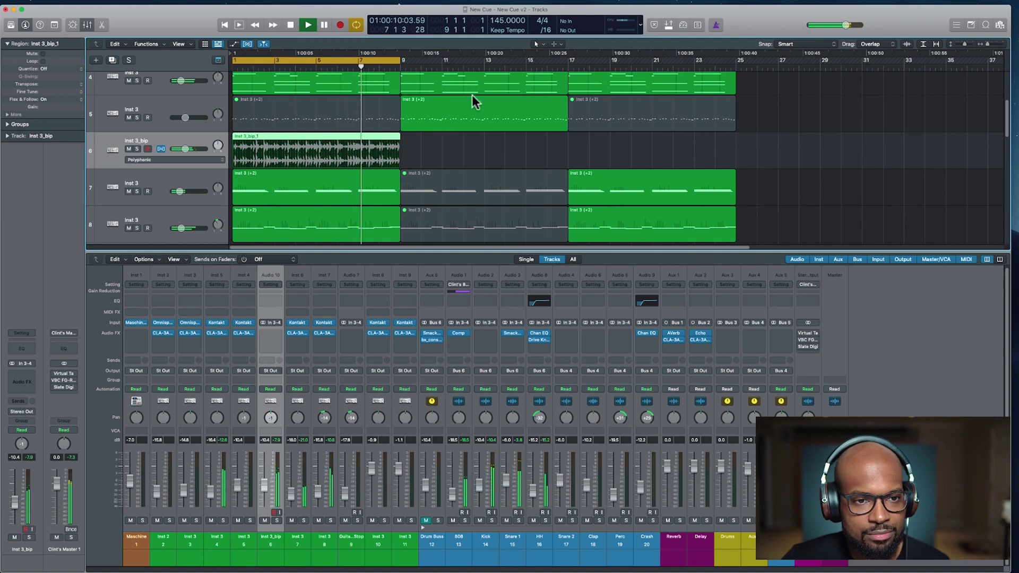
key(space)
mouse_move(499, 21)
mouse_down()
mouse_move(499, 6)
mouse_move(499, 16)
mouse_up()
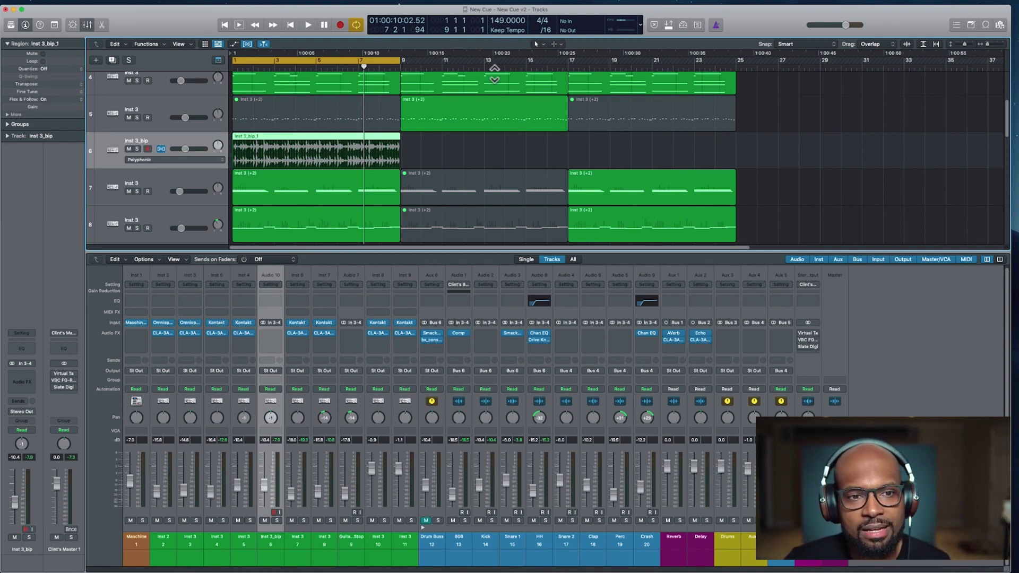
click(420, 157)
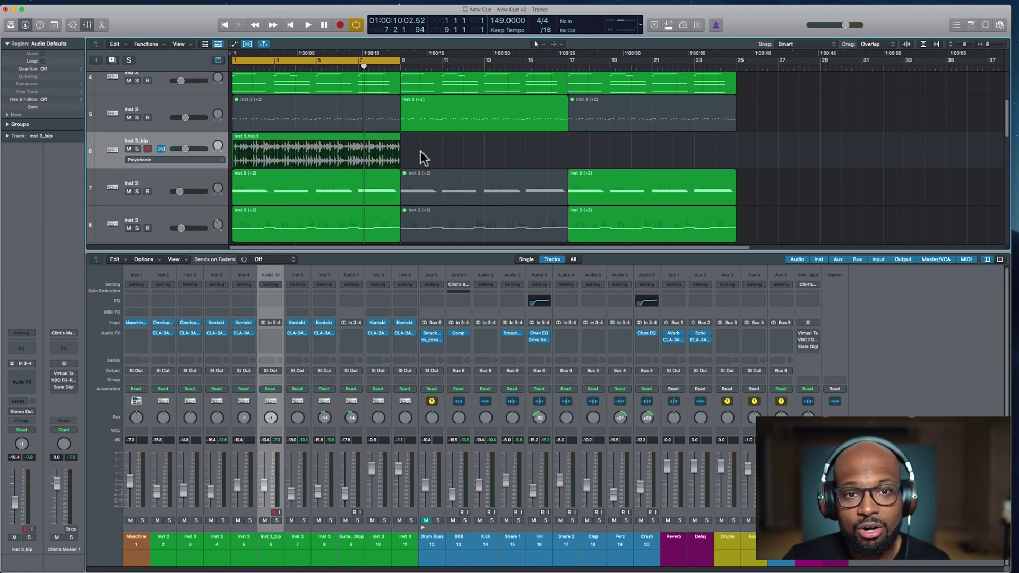